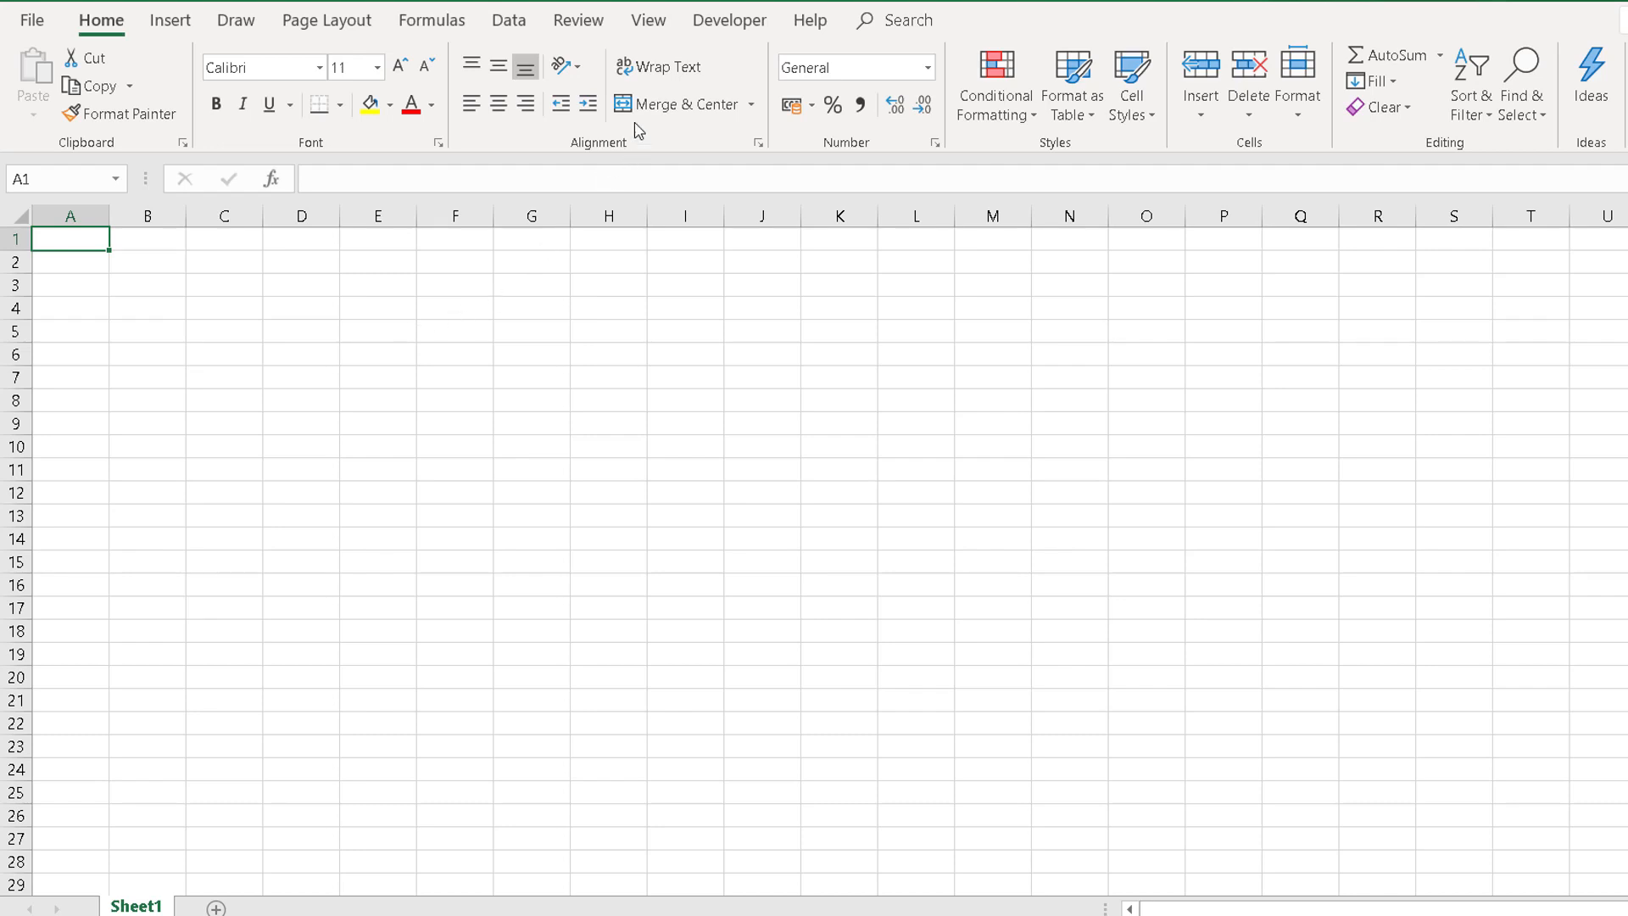
Step: Check the list of existing macros in all open workbooks and close it
click(650, 32)
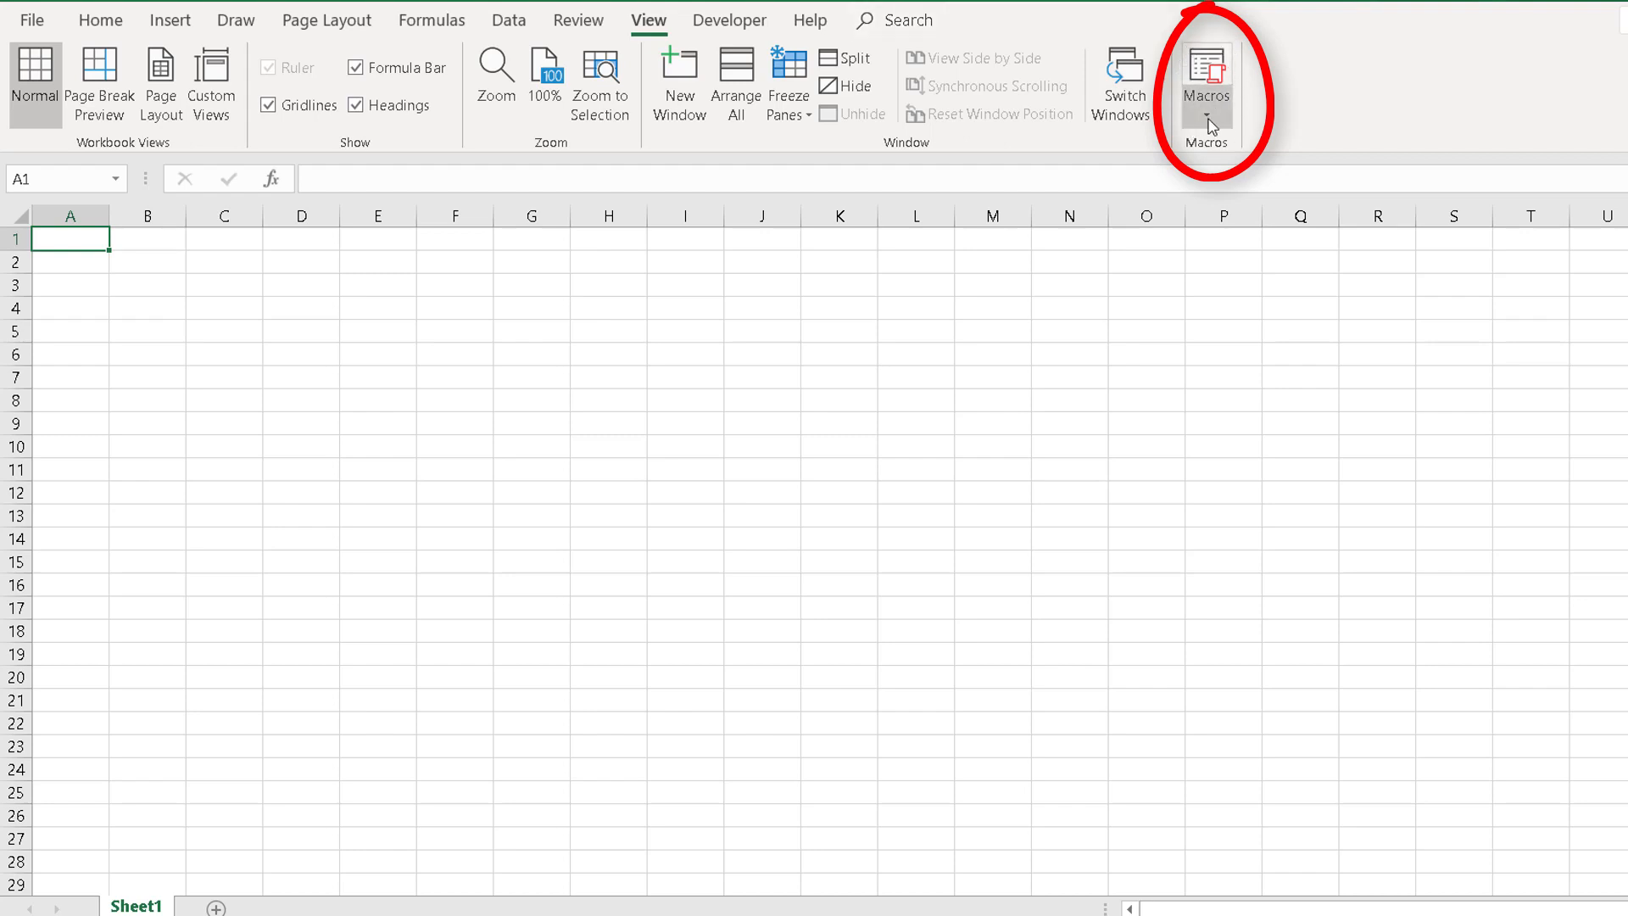
click(1210, 69)
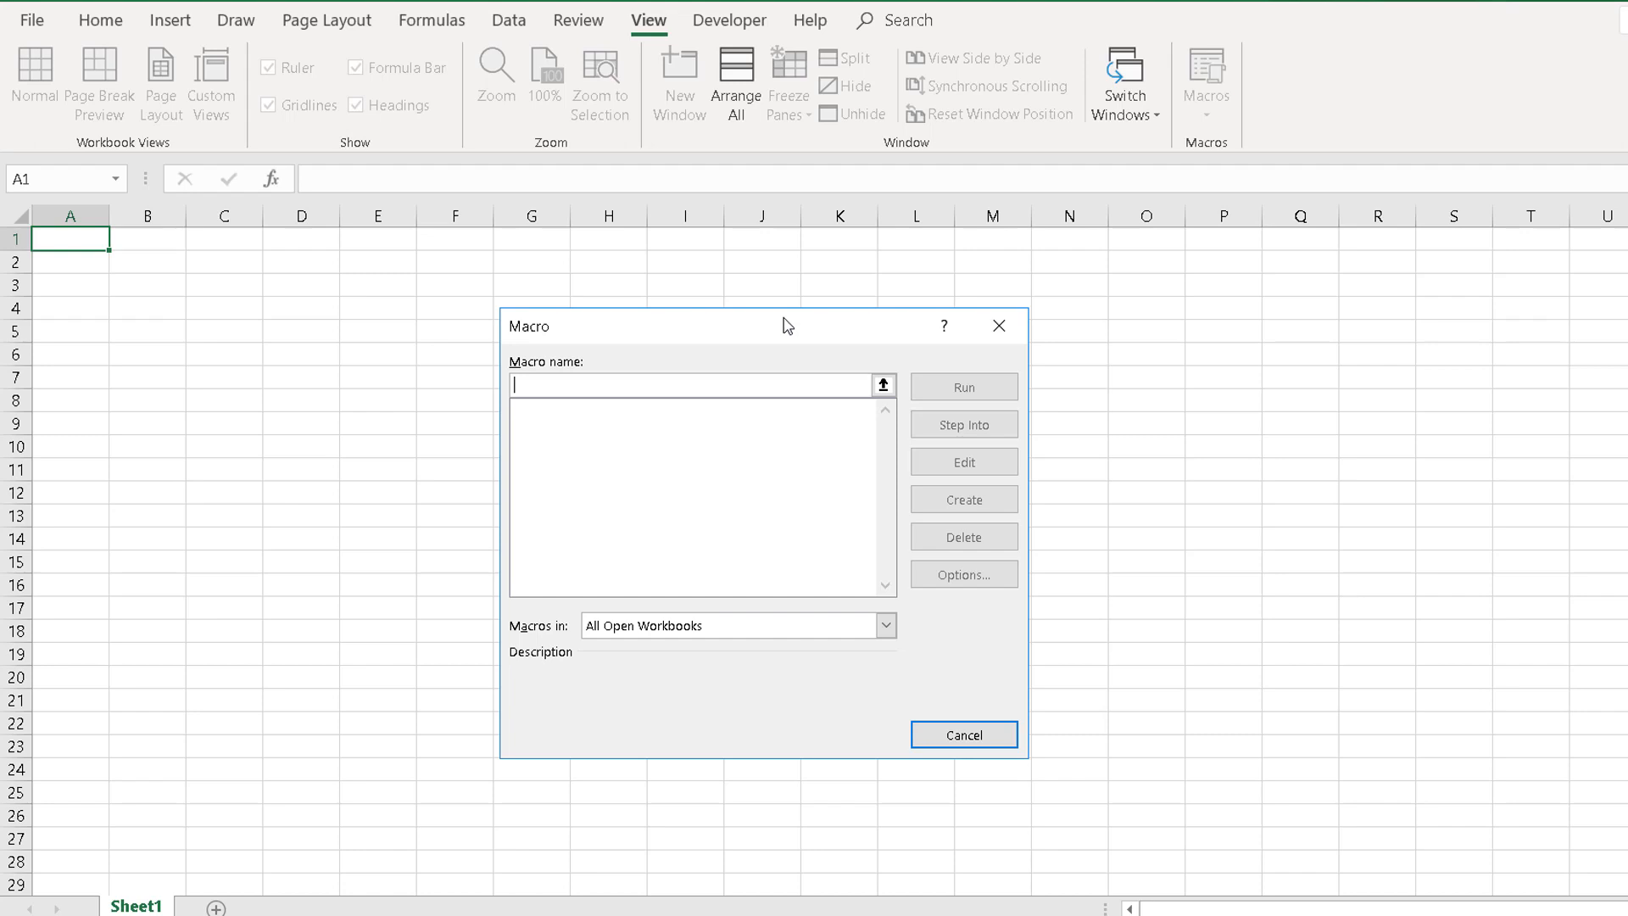
click(977, 734)
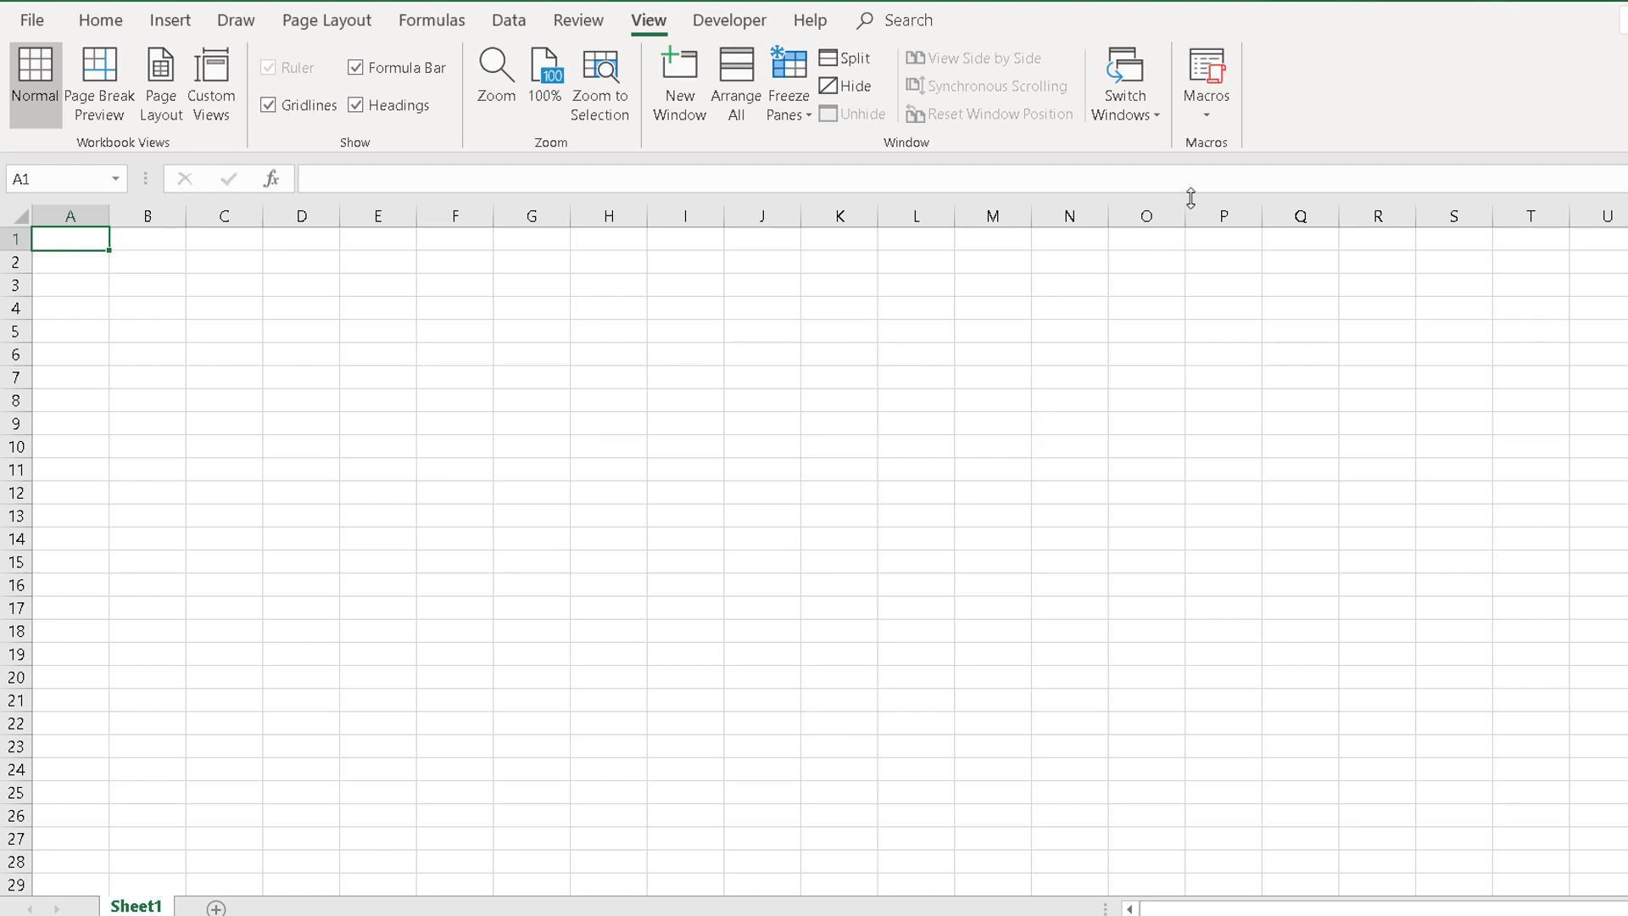
Step: Start recording a macro named PageLayout, with the shortcut Ctrl+Shift+P, stored in This Workbook
click(1209, 117)
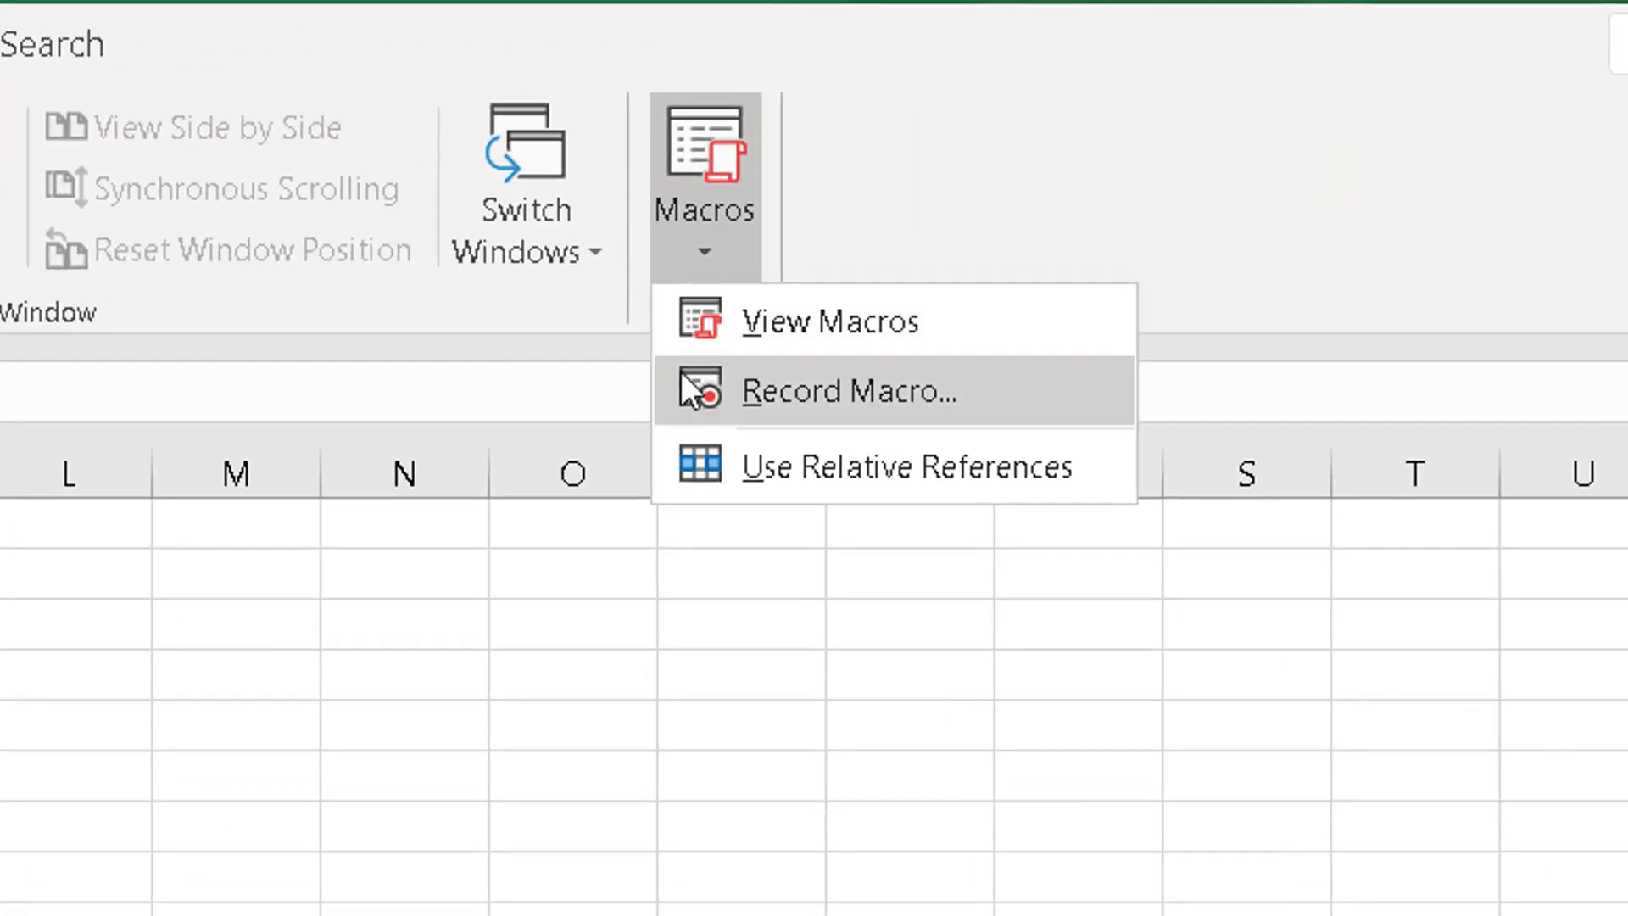
click(930, 388)
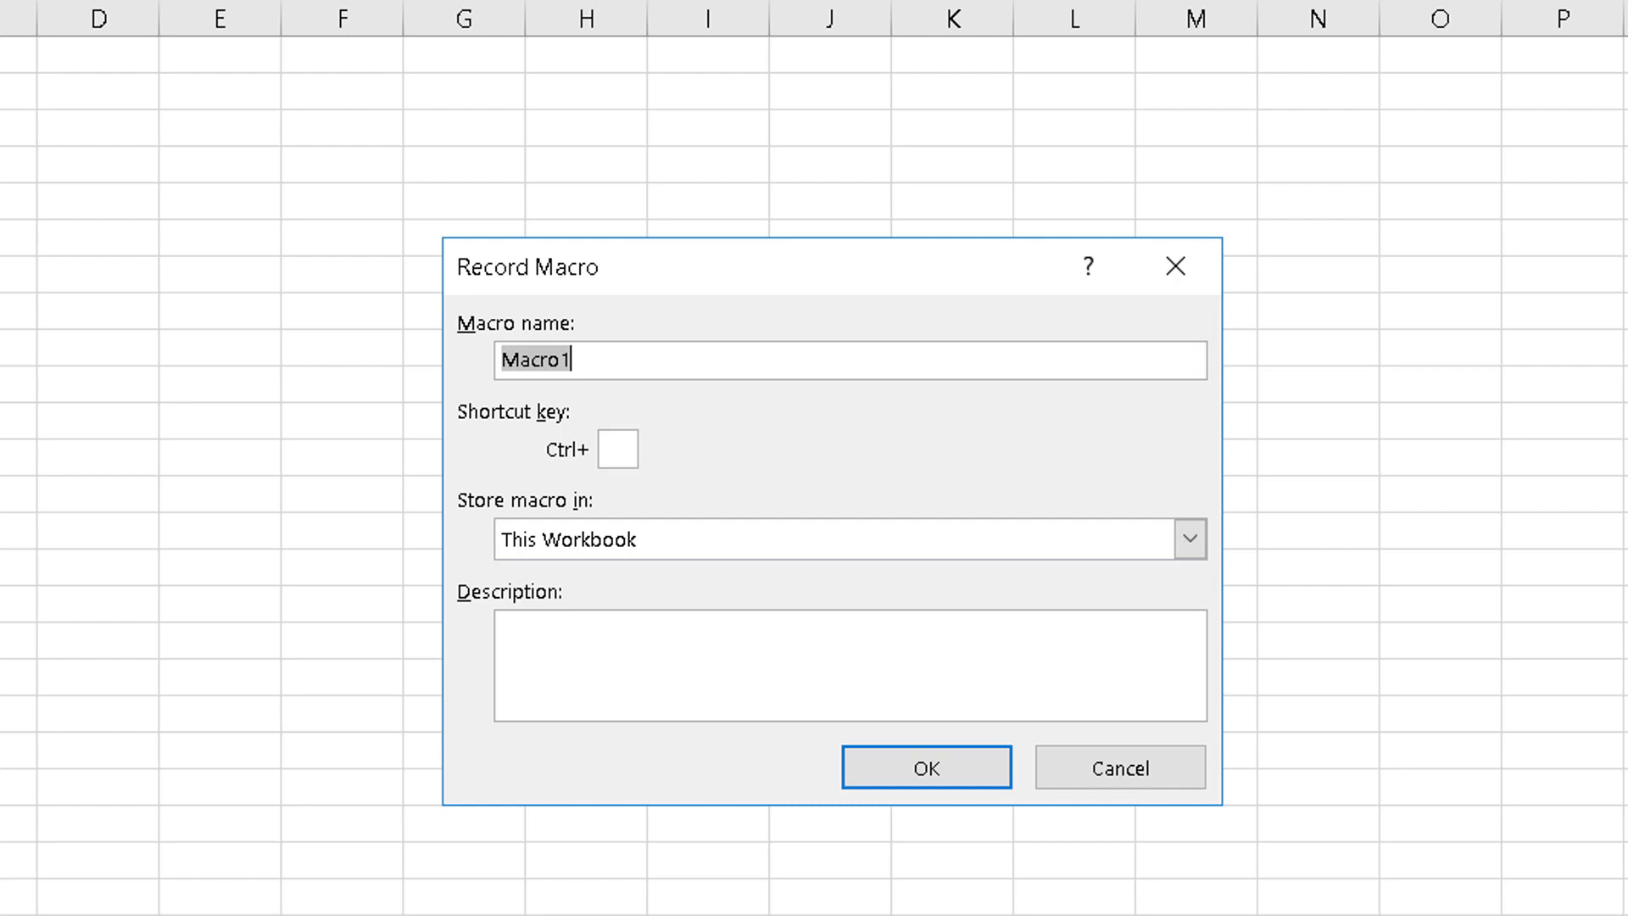
key(BackSpace)
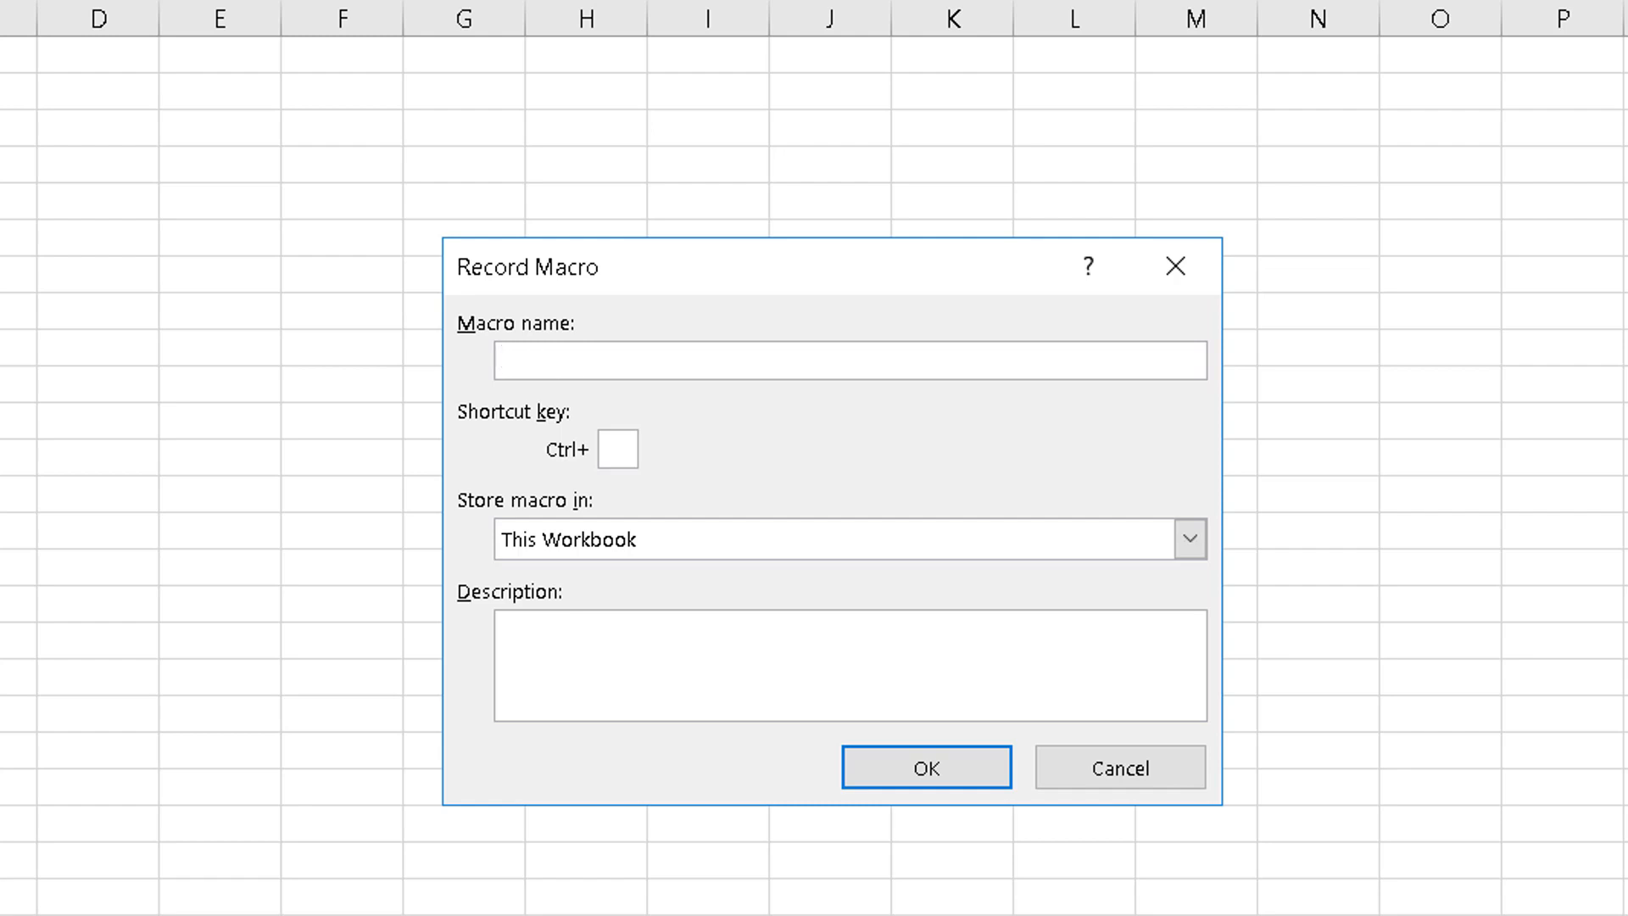
text(PageLayout)
click(614, 447)
text(P)
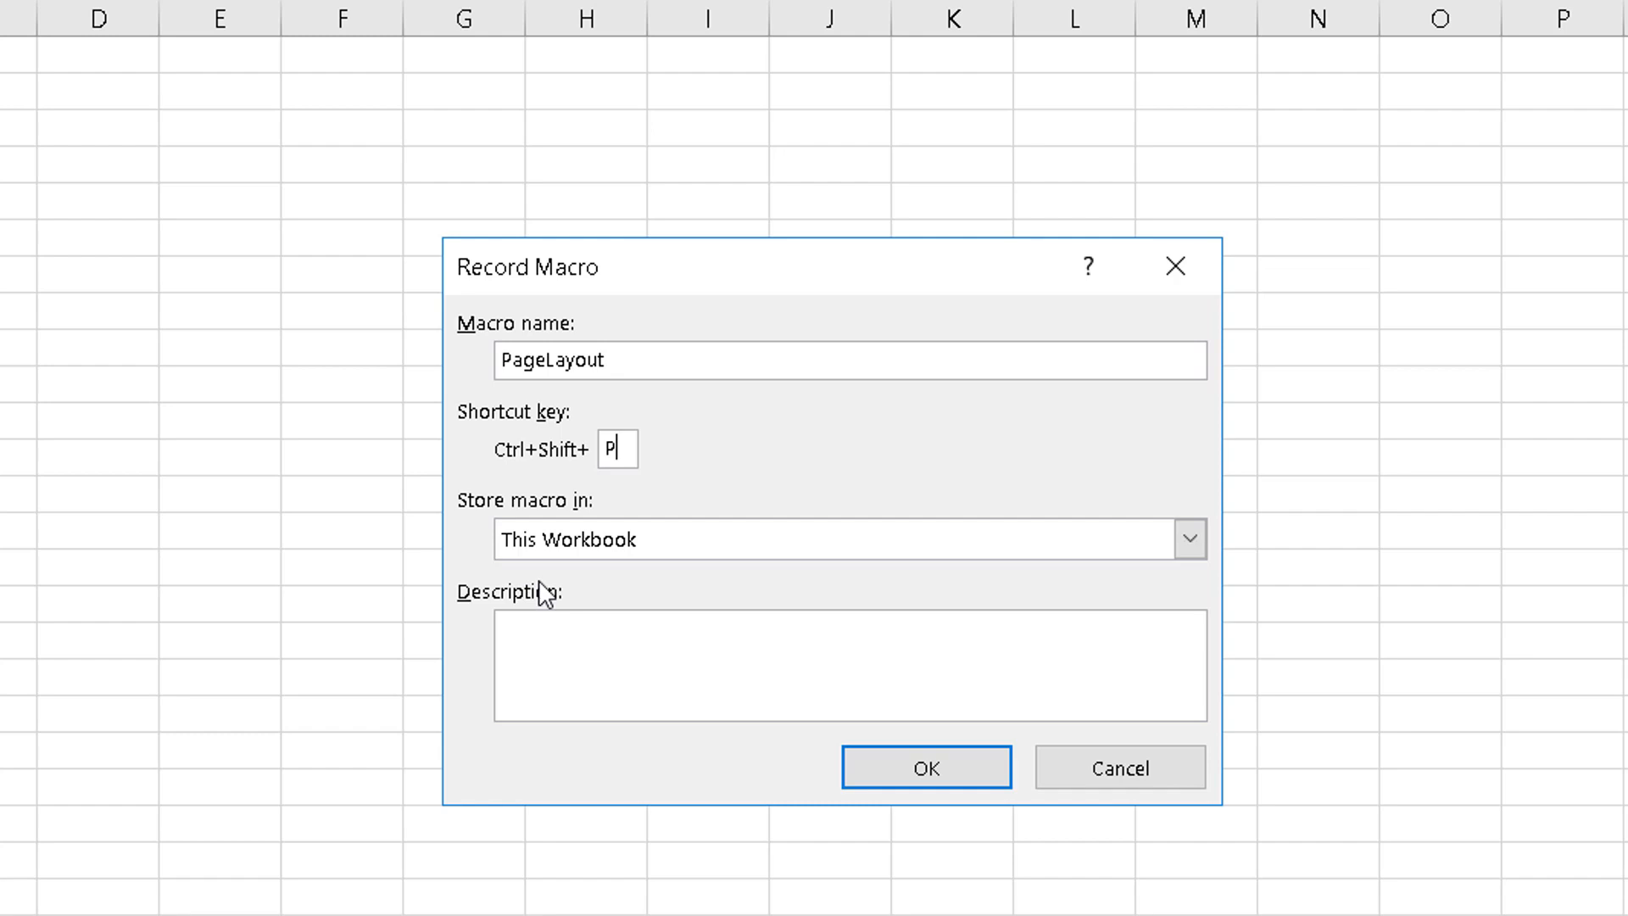
click(1190, 540)
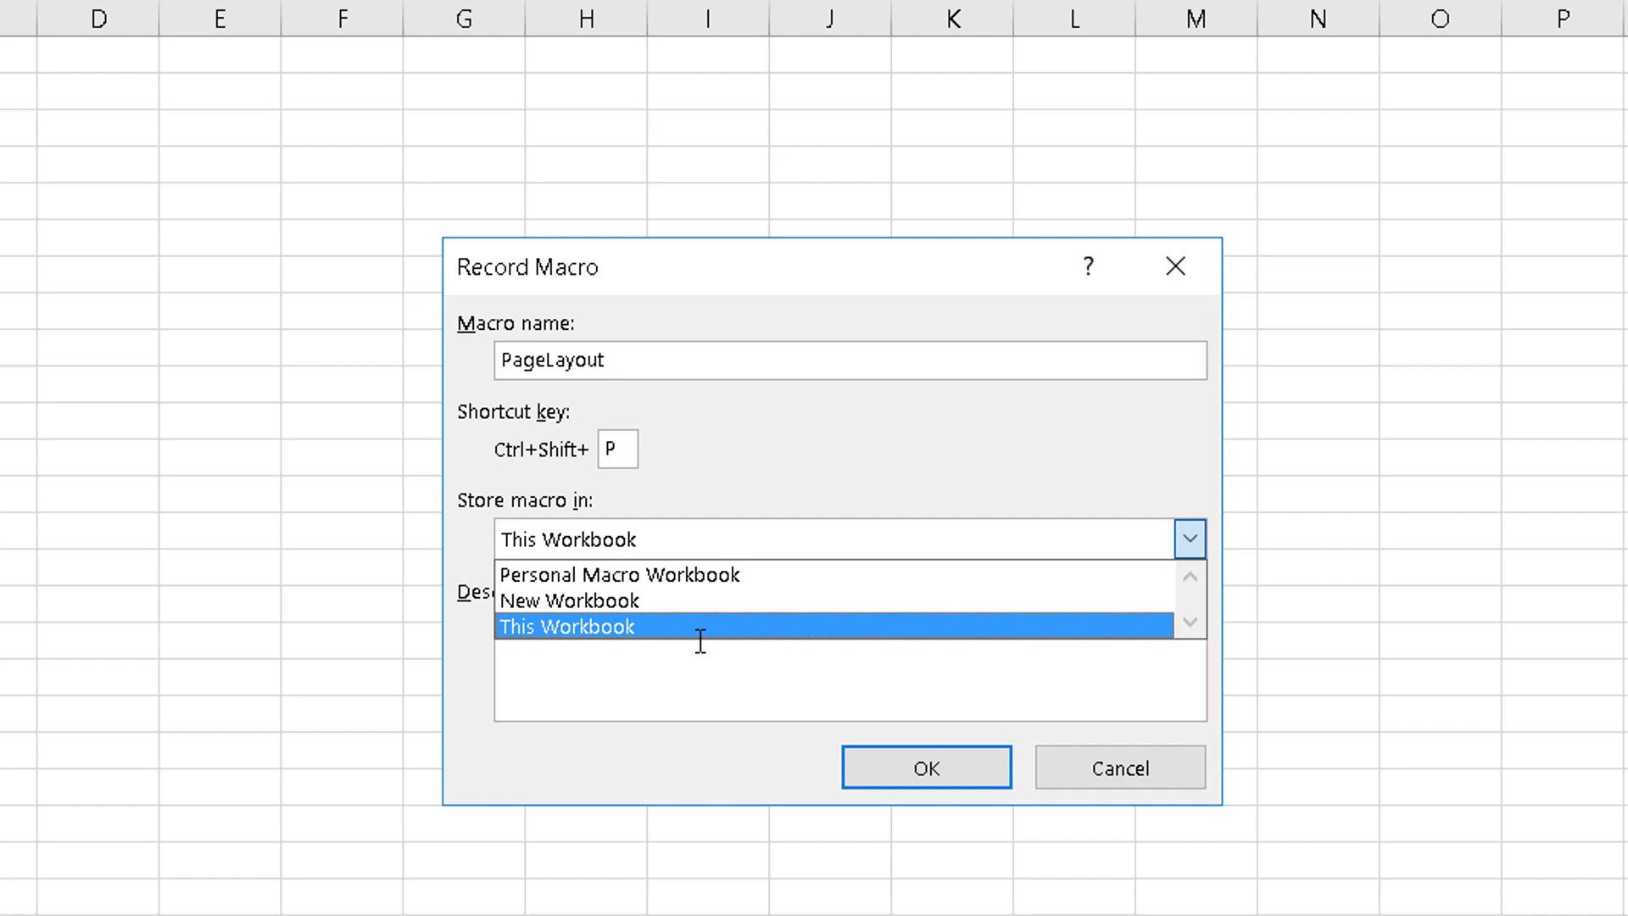
click(627, 629)
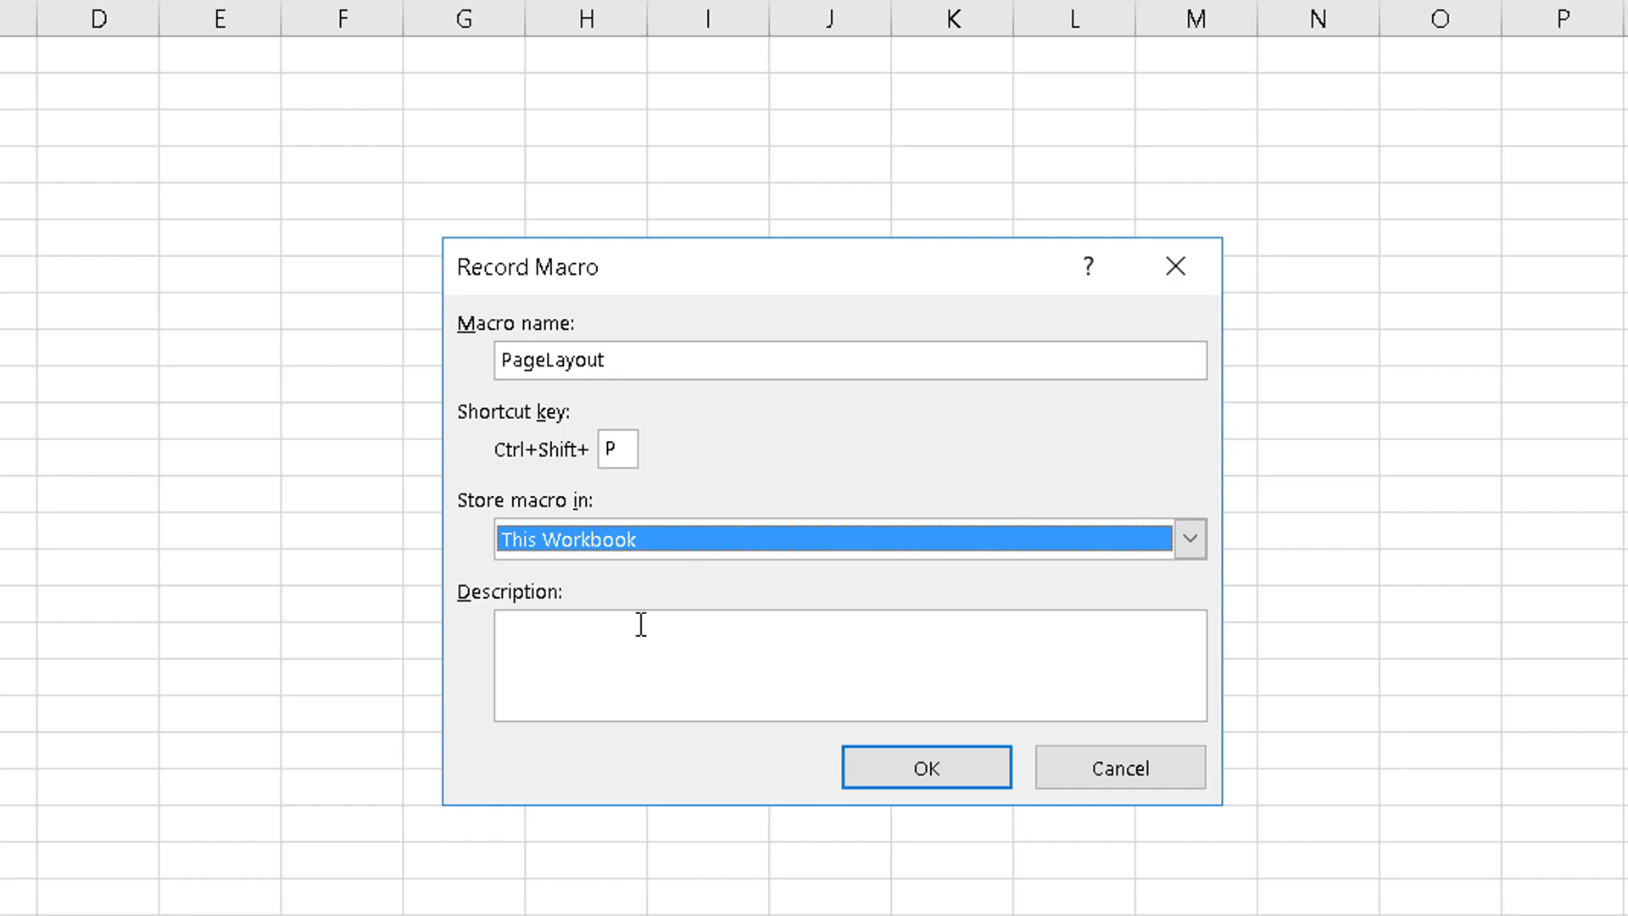
click(561, 650)
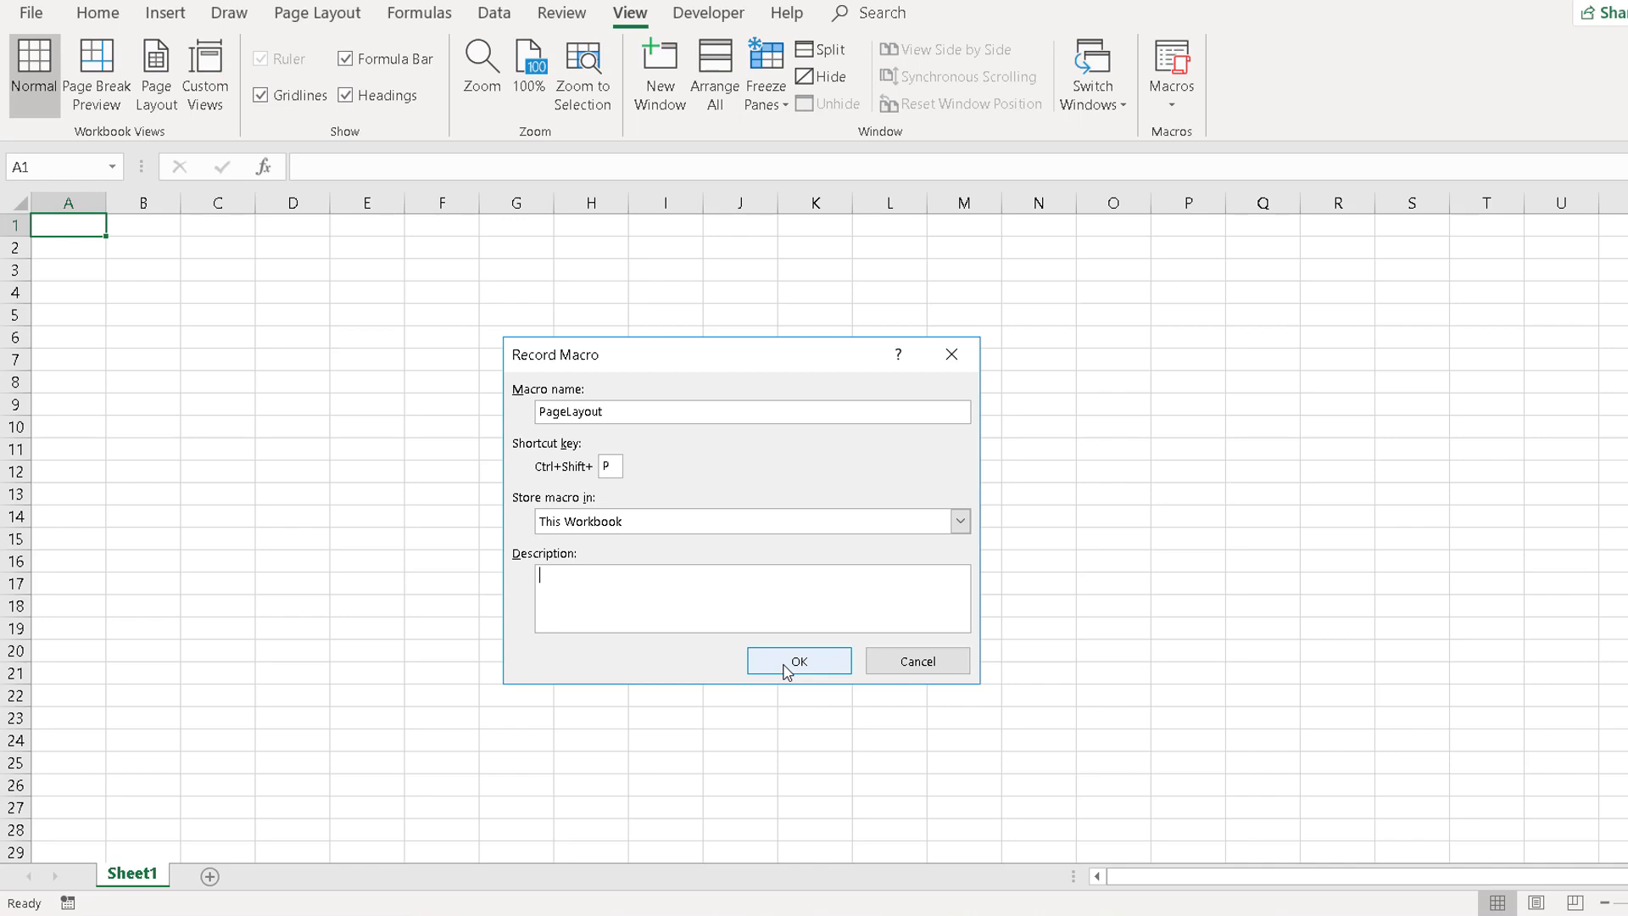
click(786, 670)
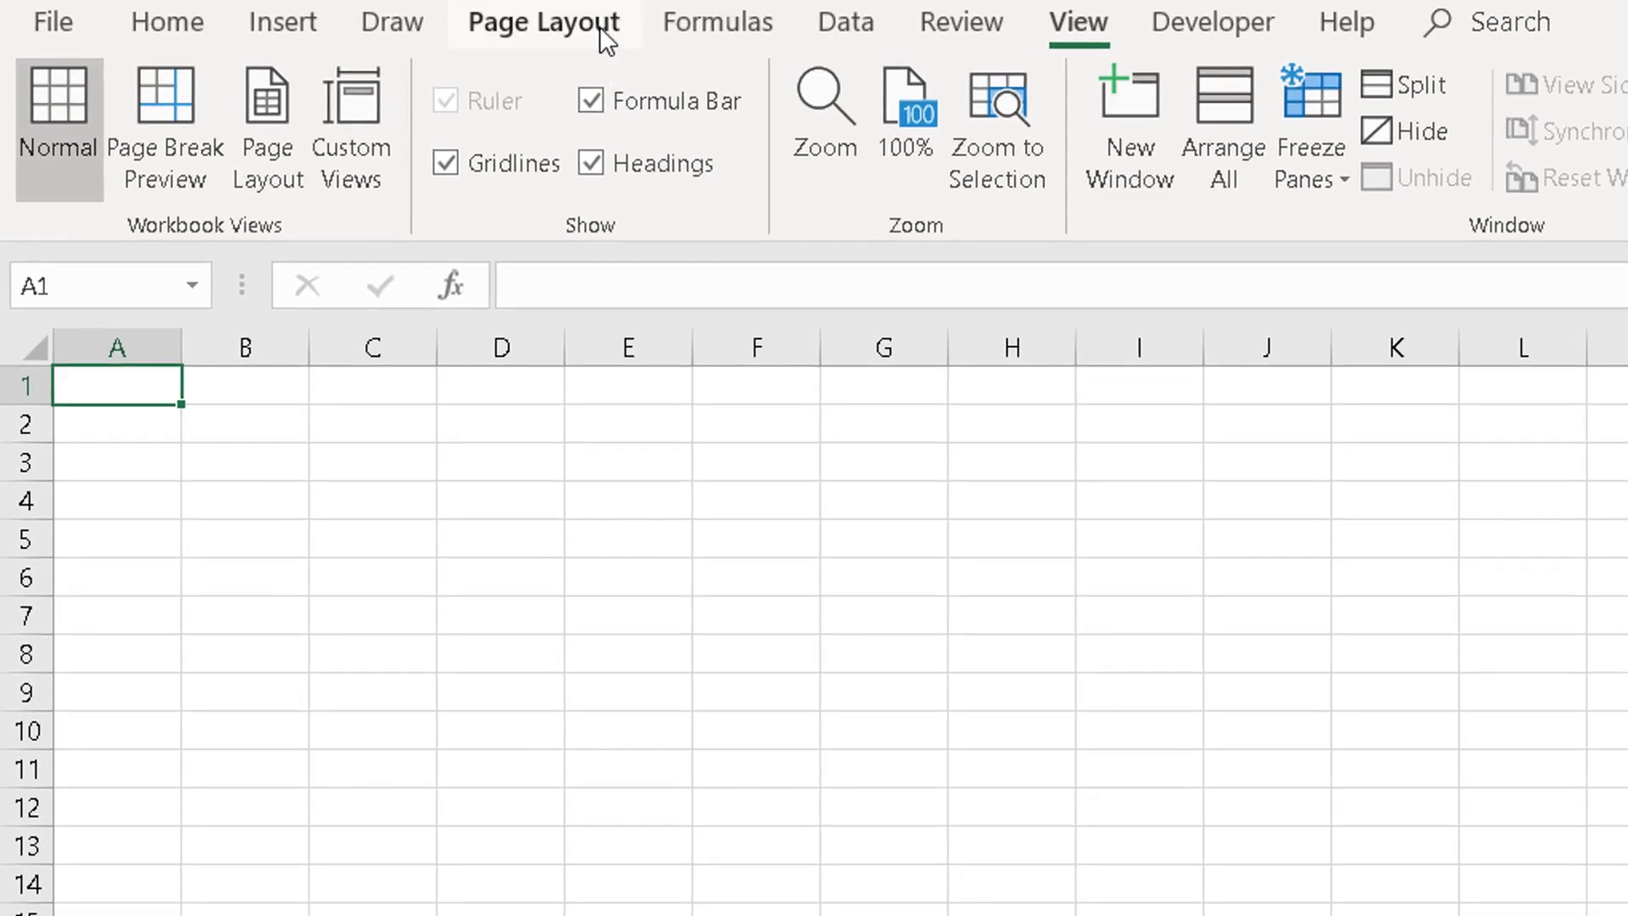
Step: Set Sheet1's paper size to A5 and its margins to Narrow, and check the page orientation
click(598, 27)
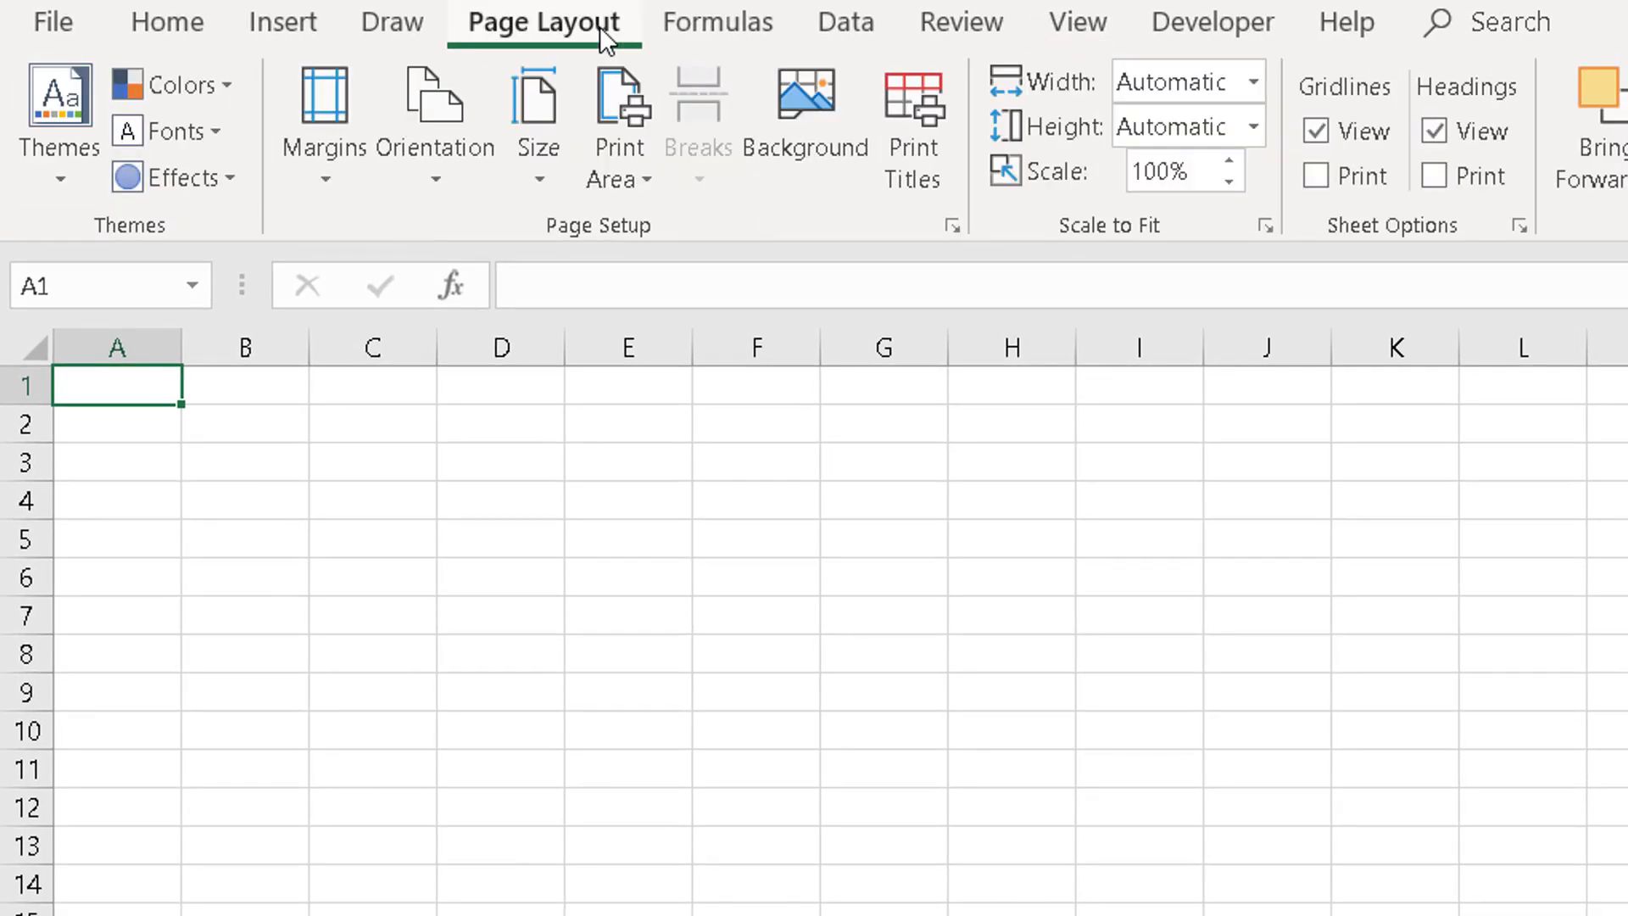
click(534, 156)
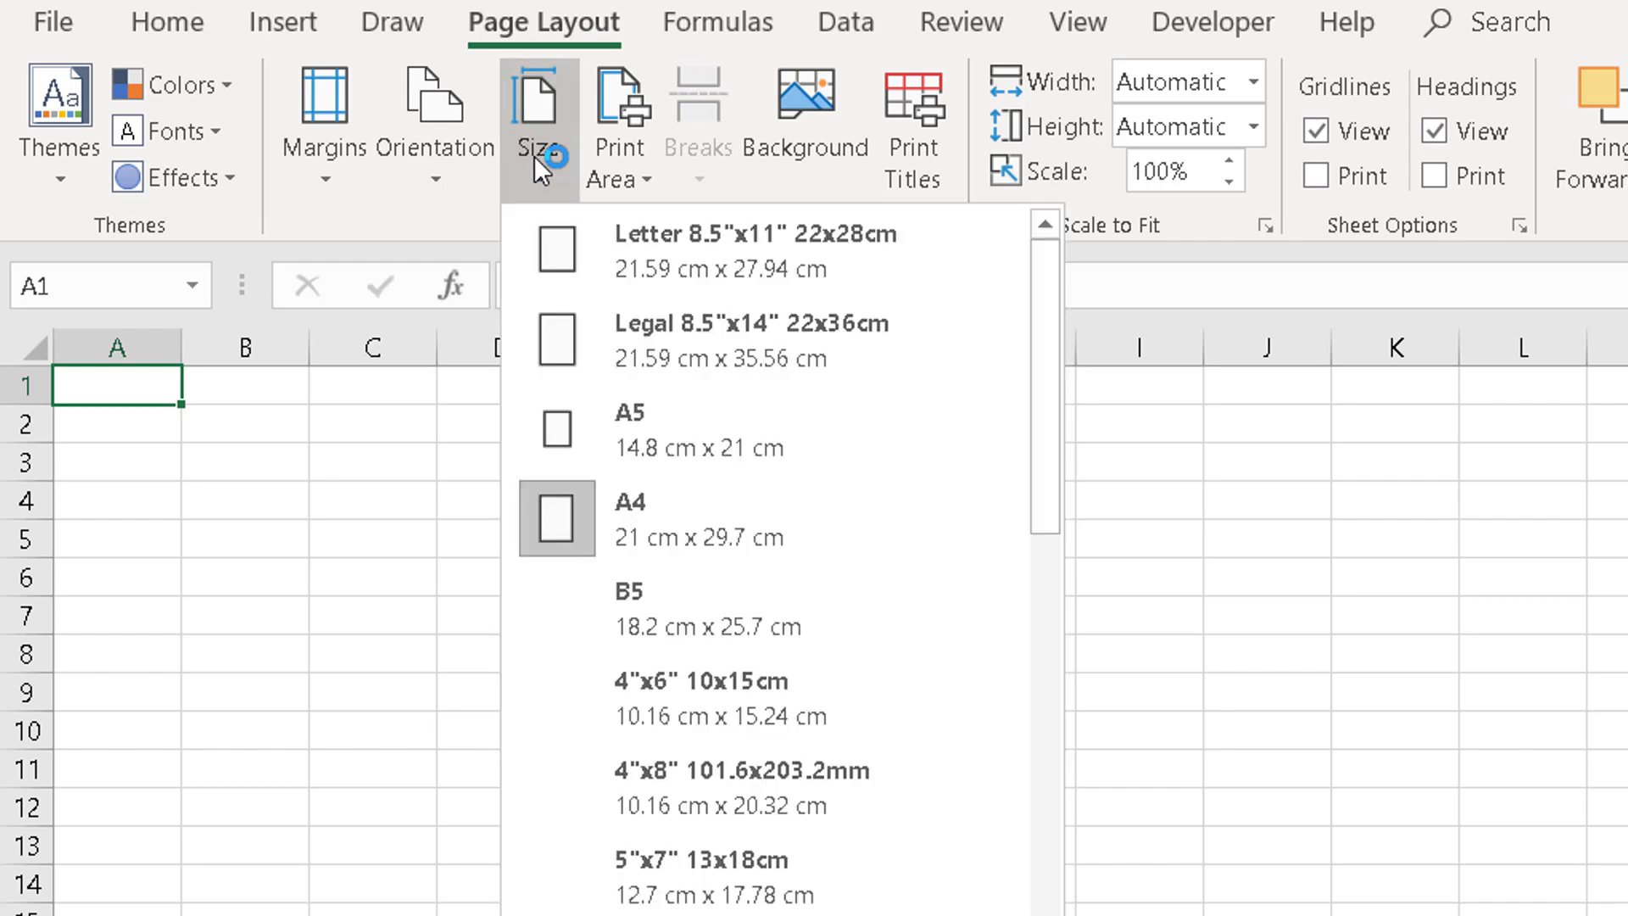
click(655, 424)
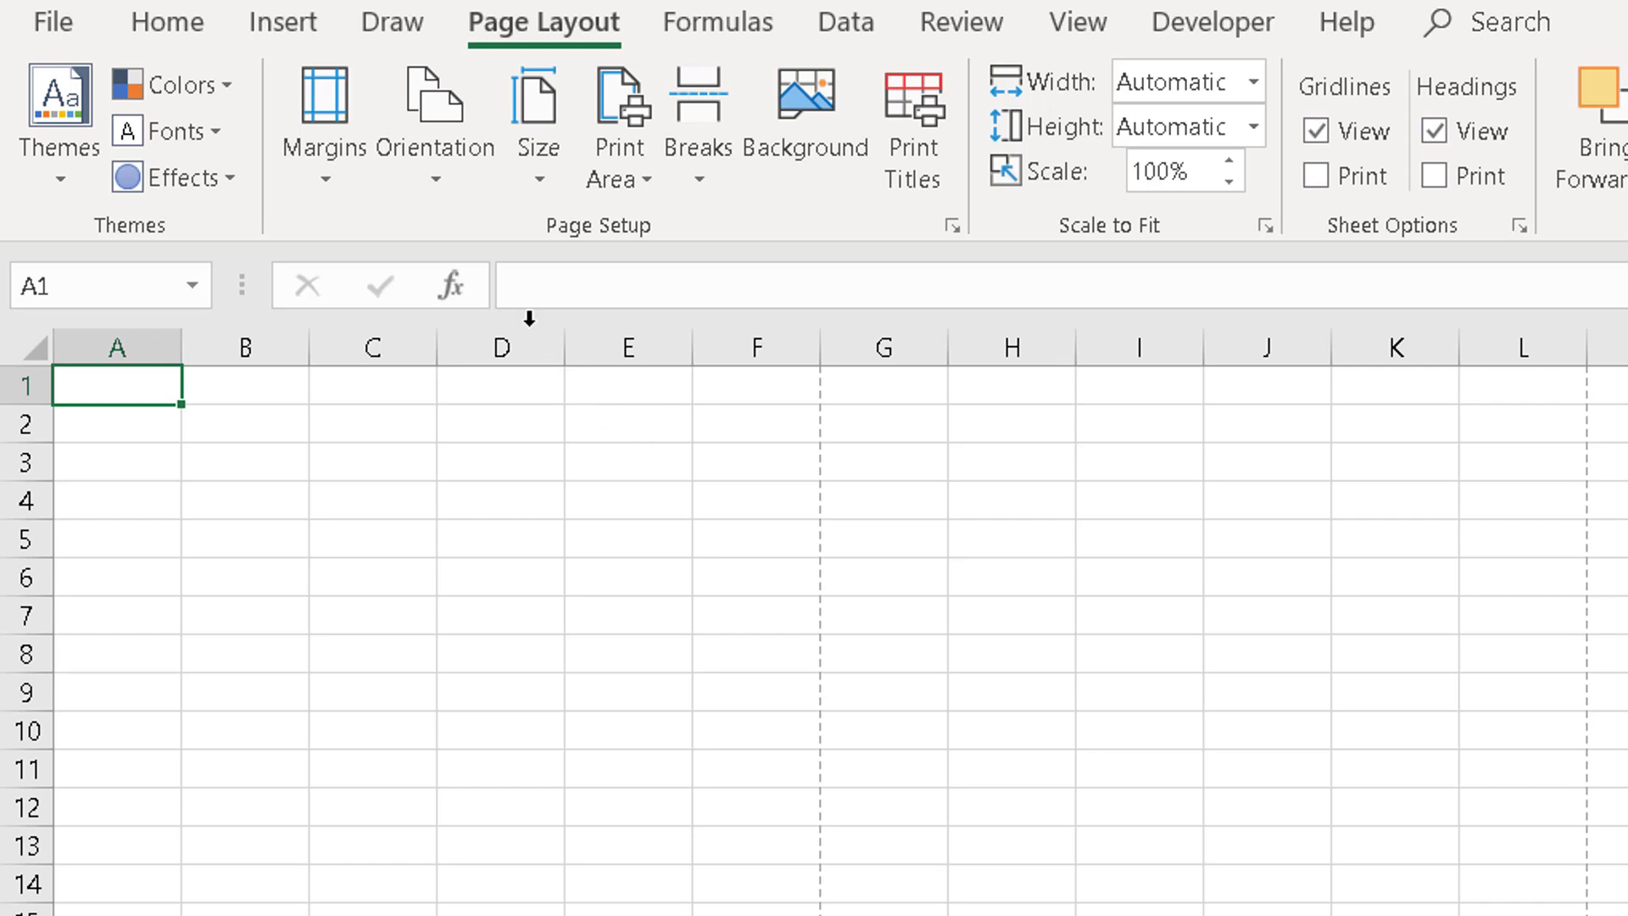
click(328, 151)
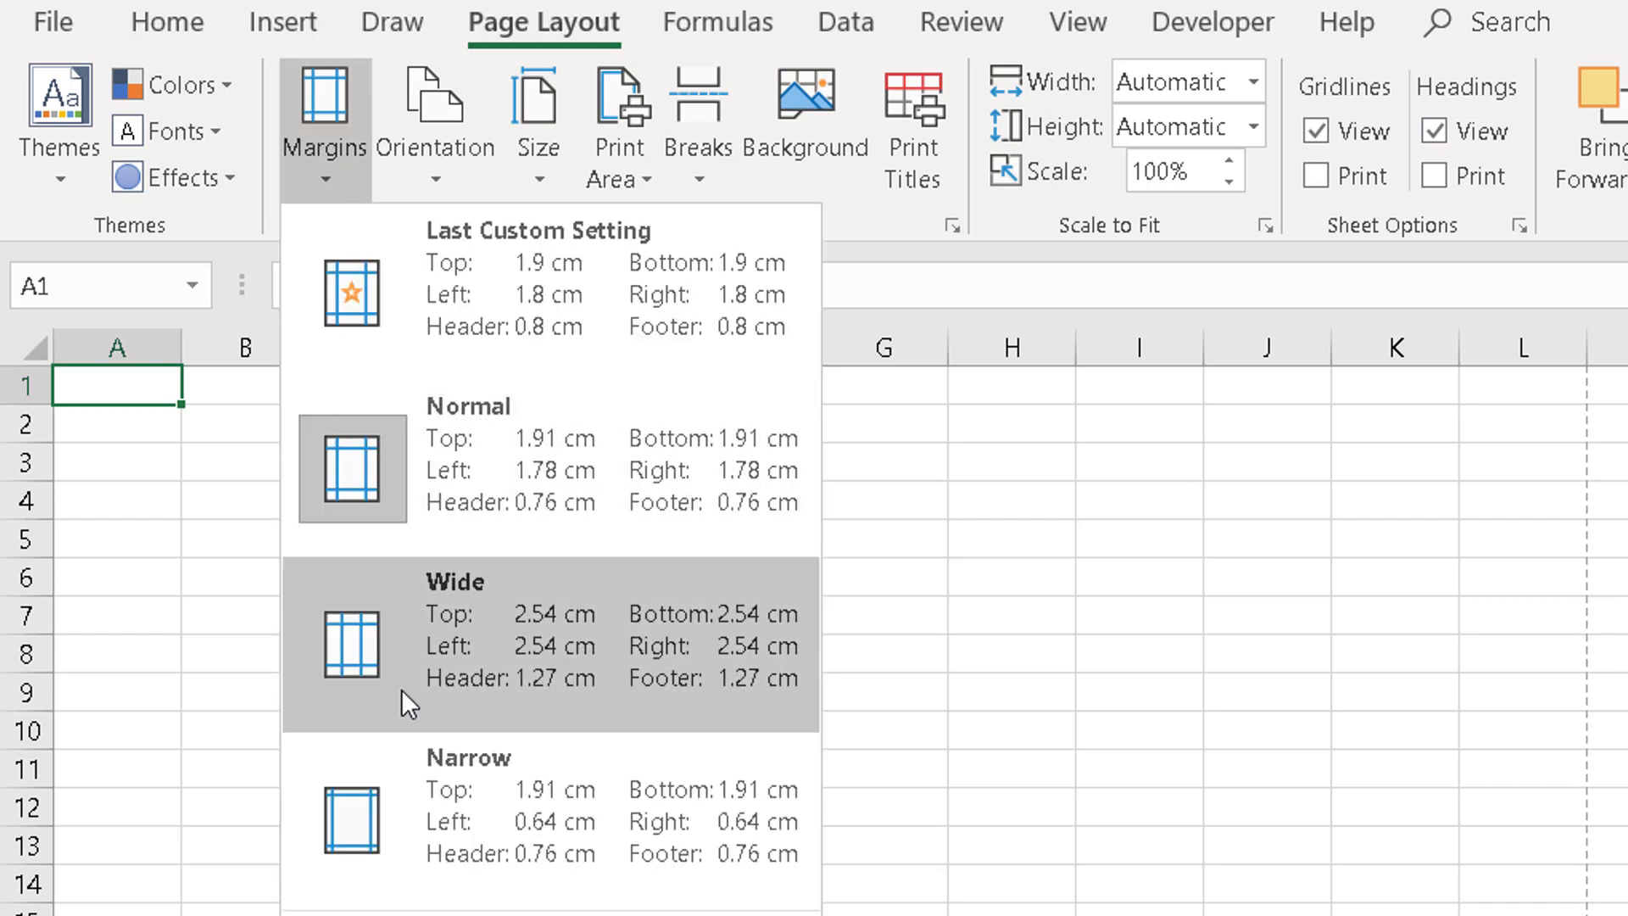
click(391, 830)
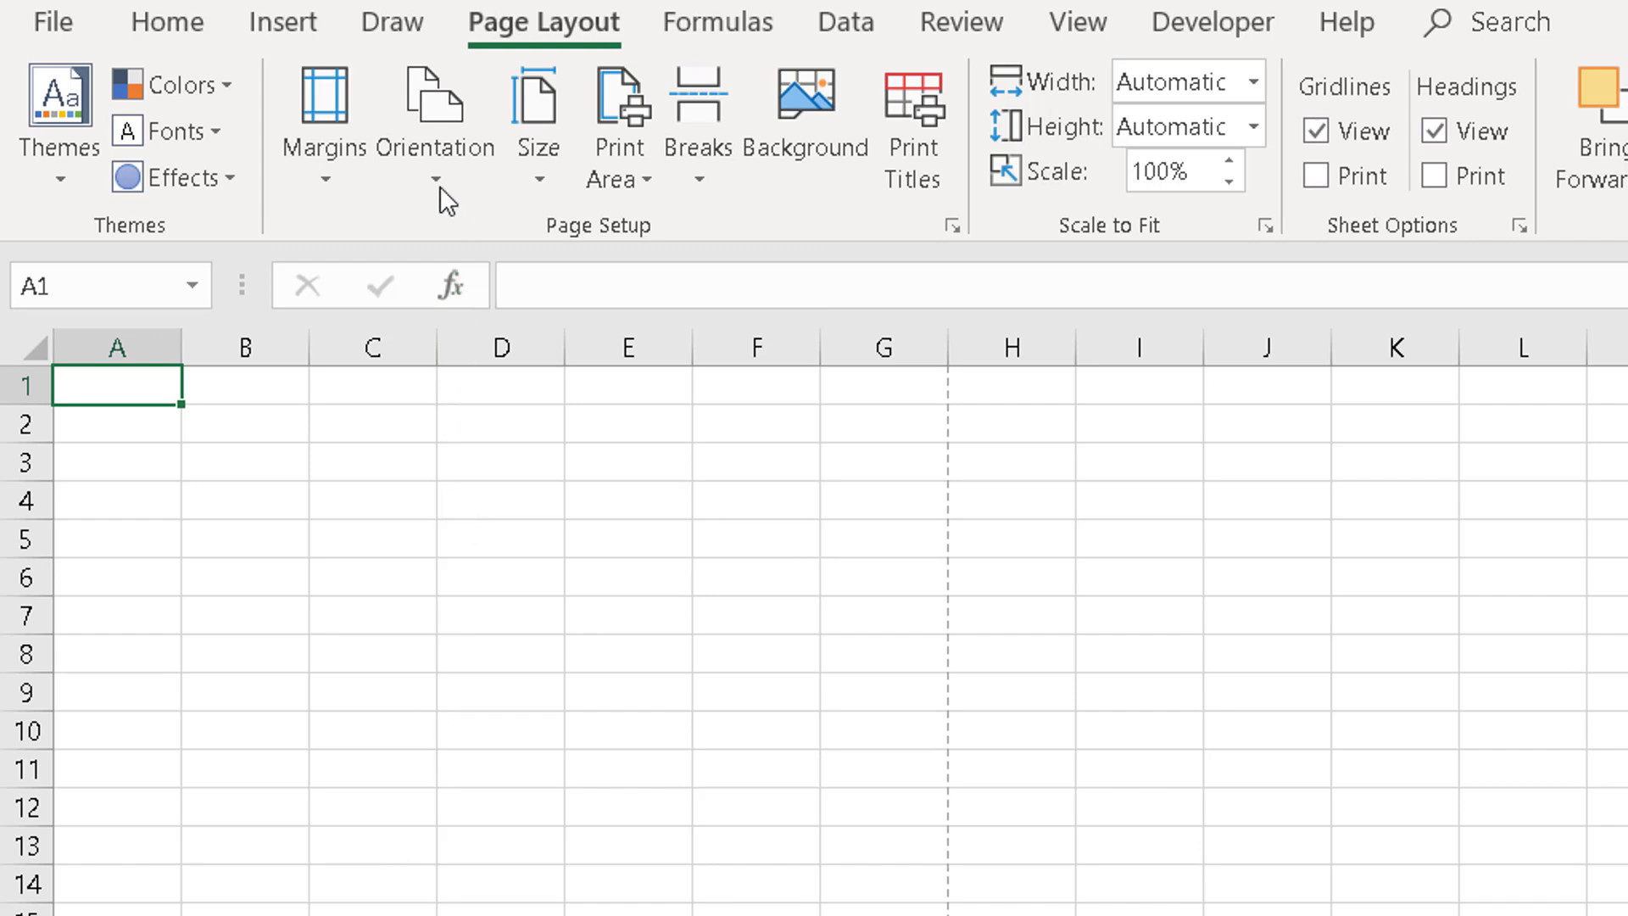
click(429, 155)
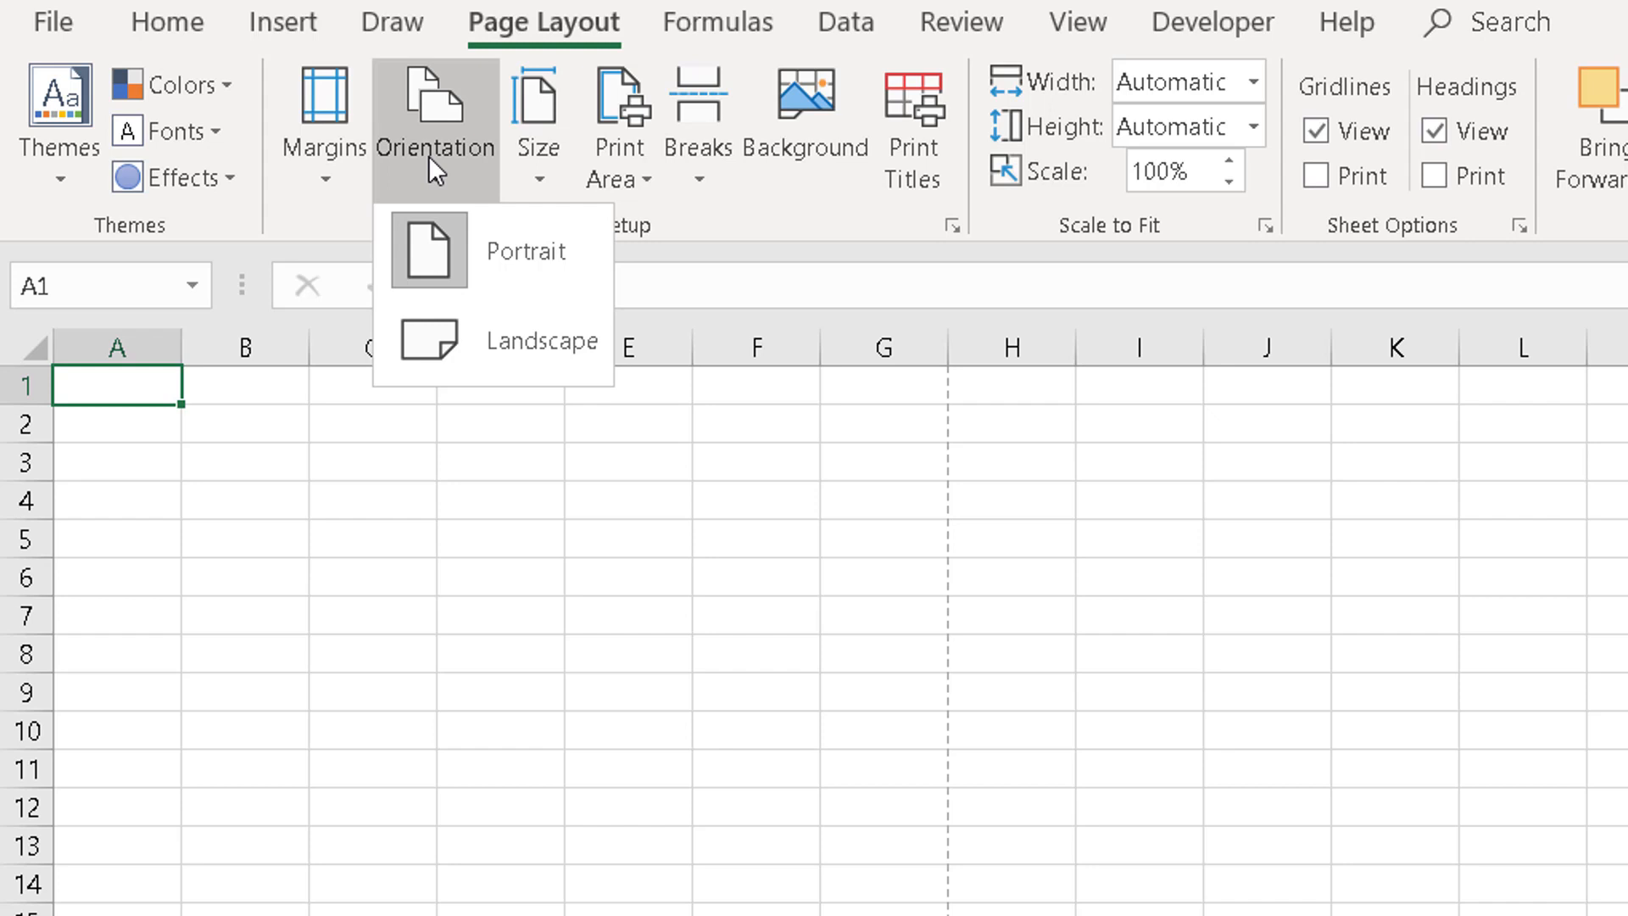
click(429, 156)
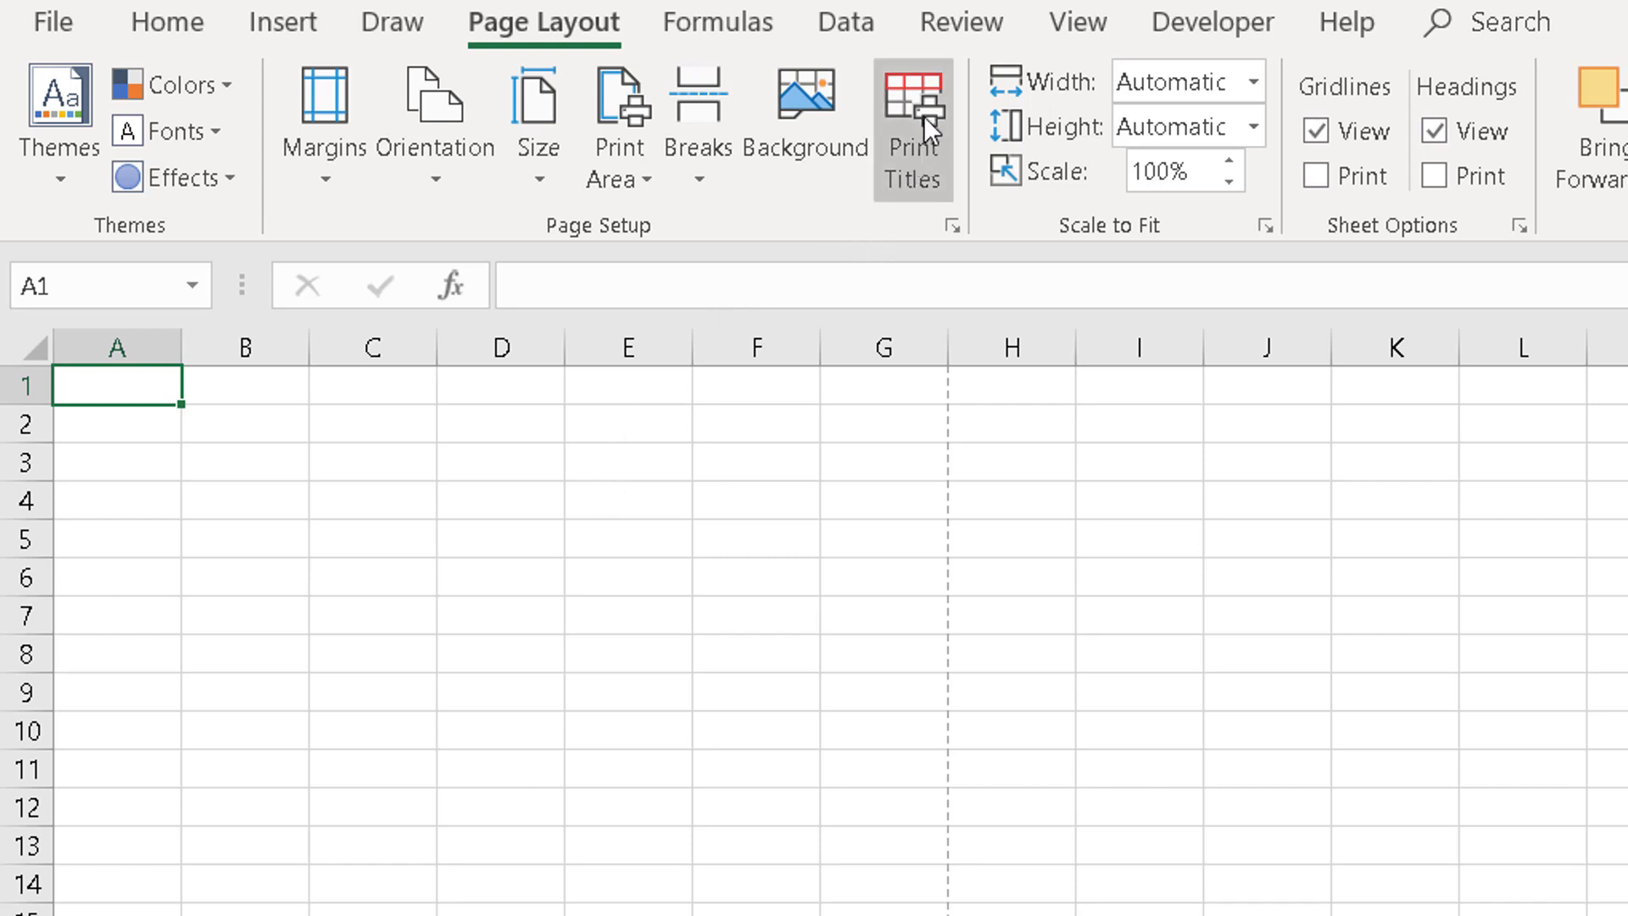
Step: Set the page footer to "Page 1 of ?" and stop recording the macro
click(914, 92)
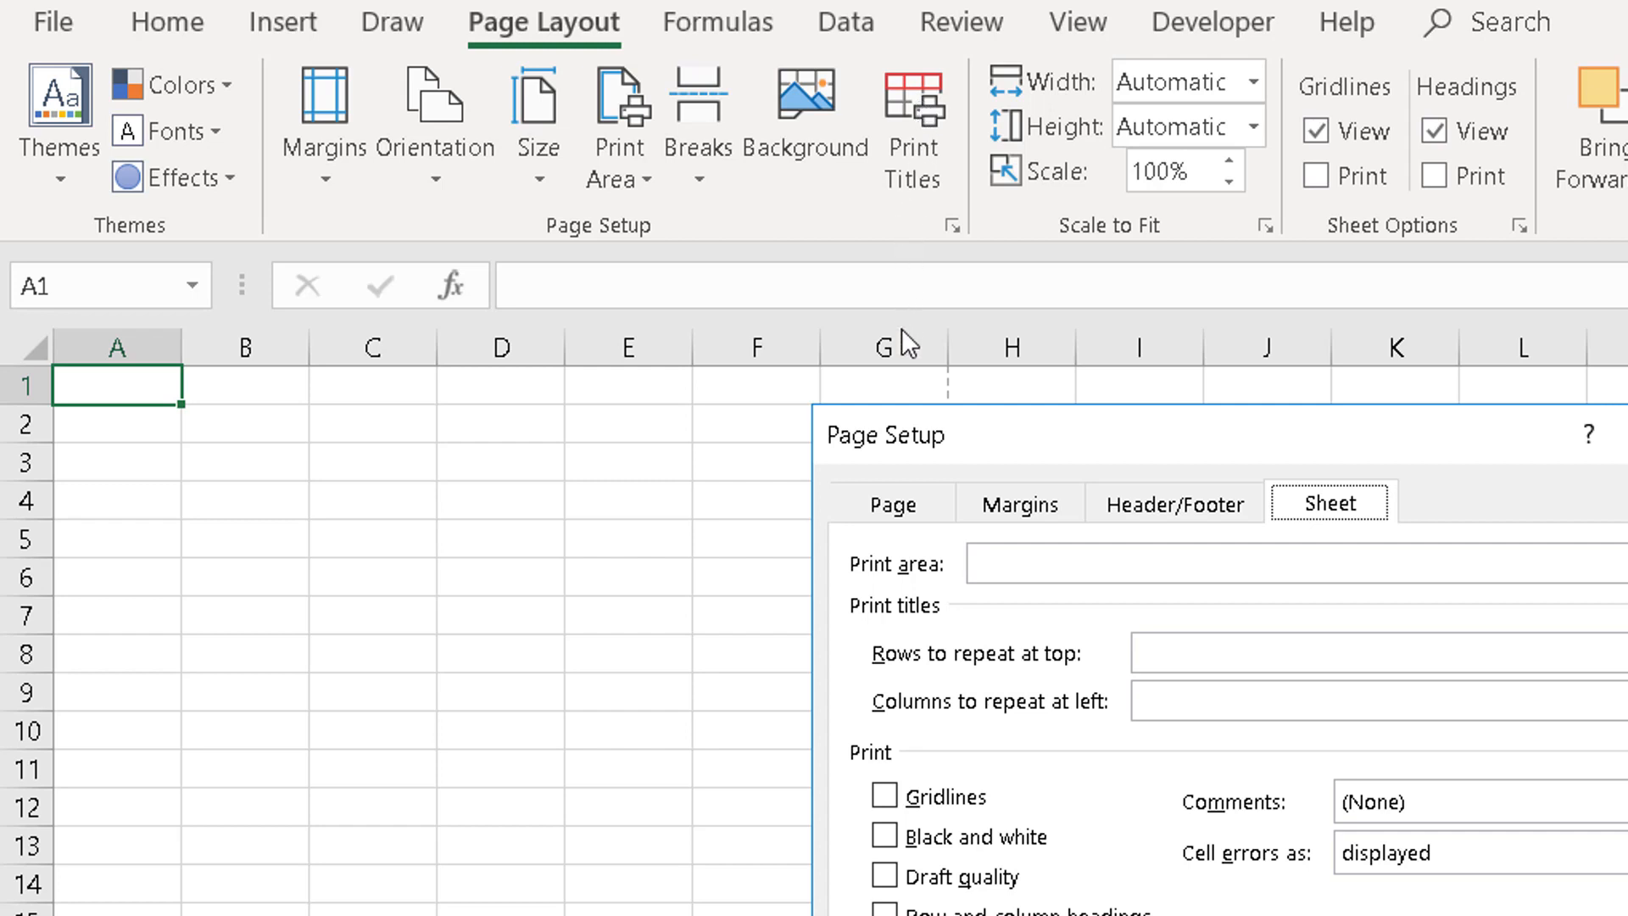
click(1167, 500)
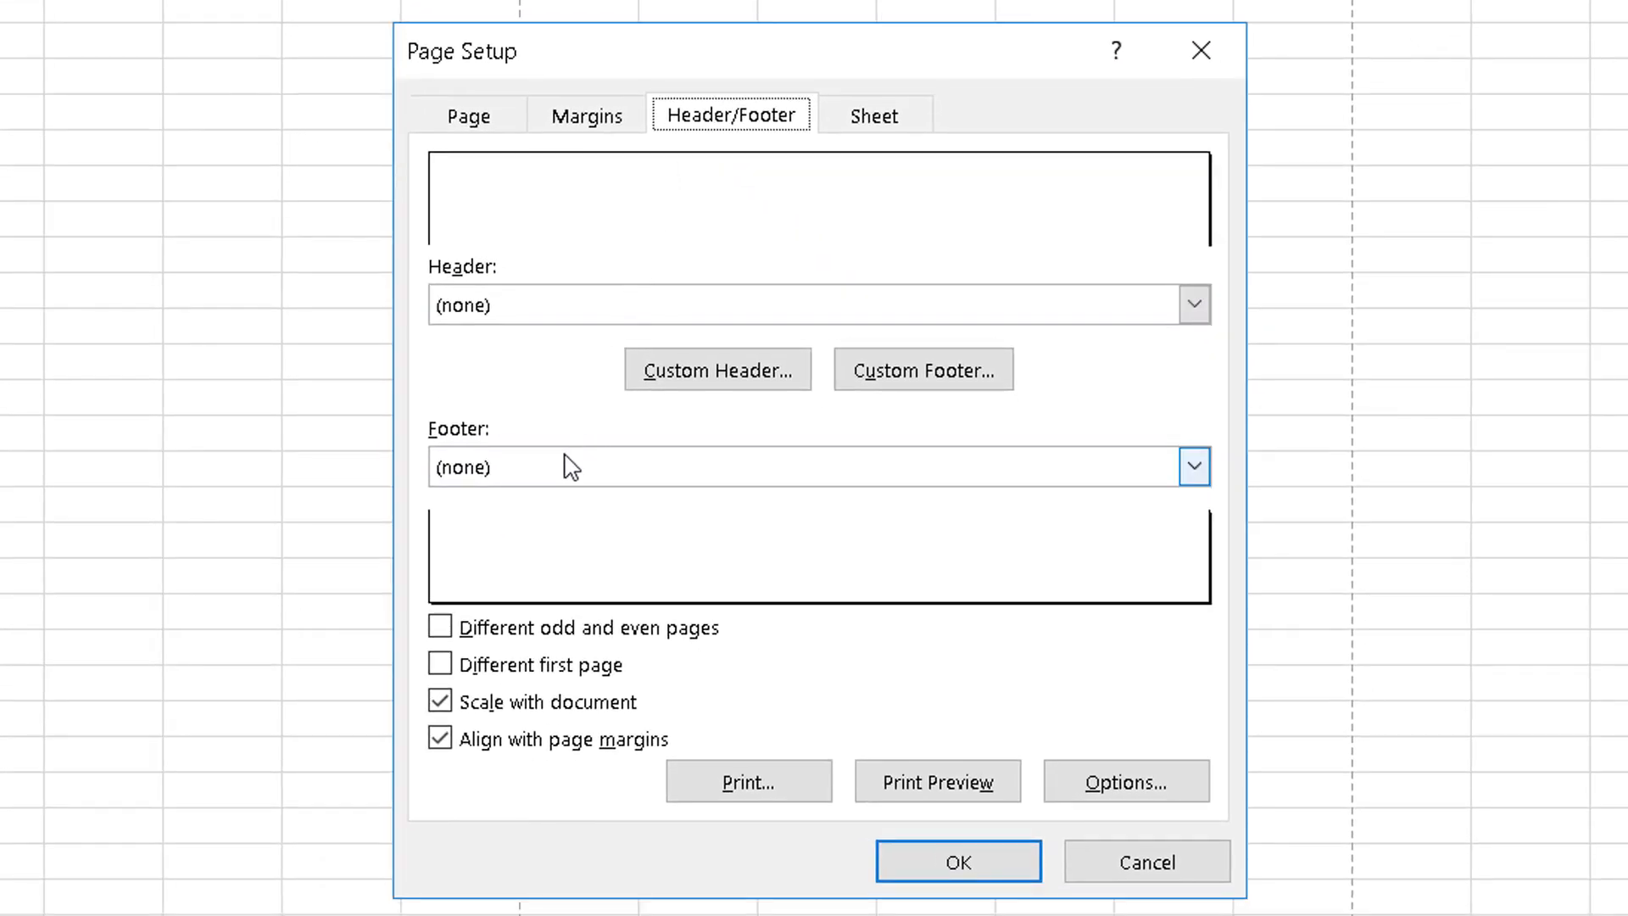
click(1197, 471)
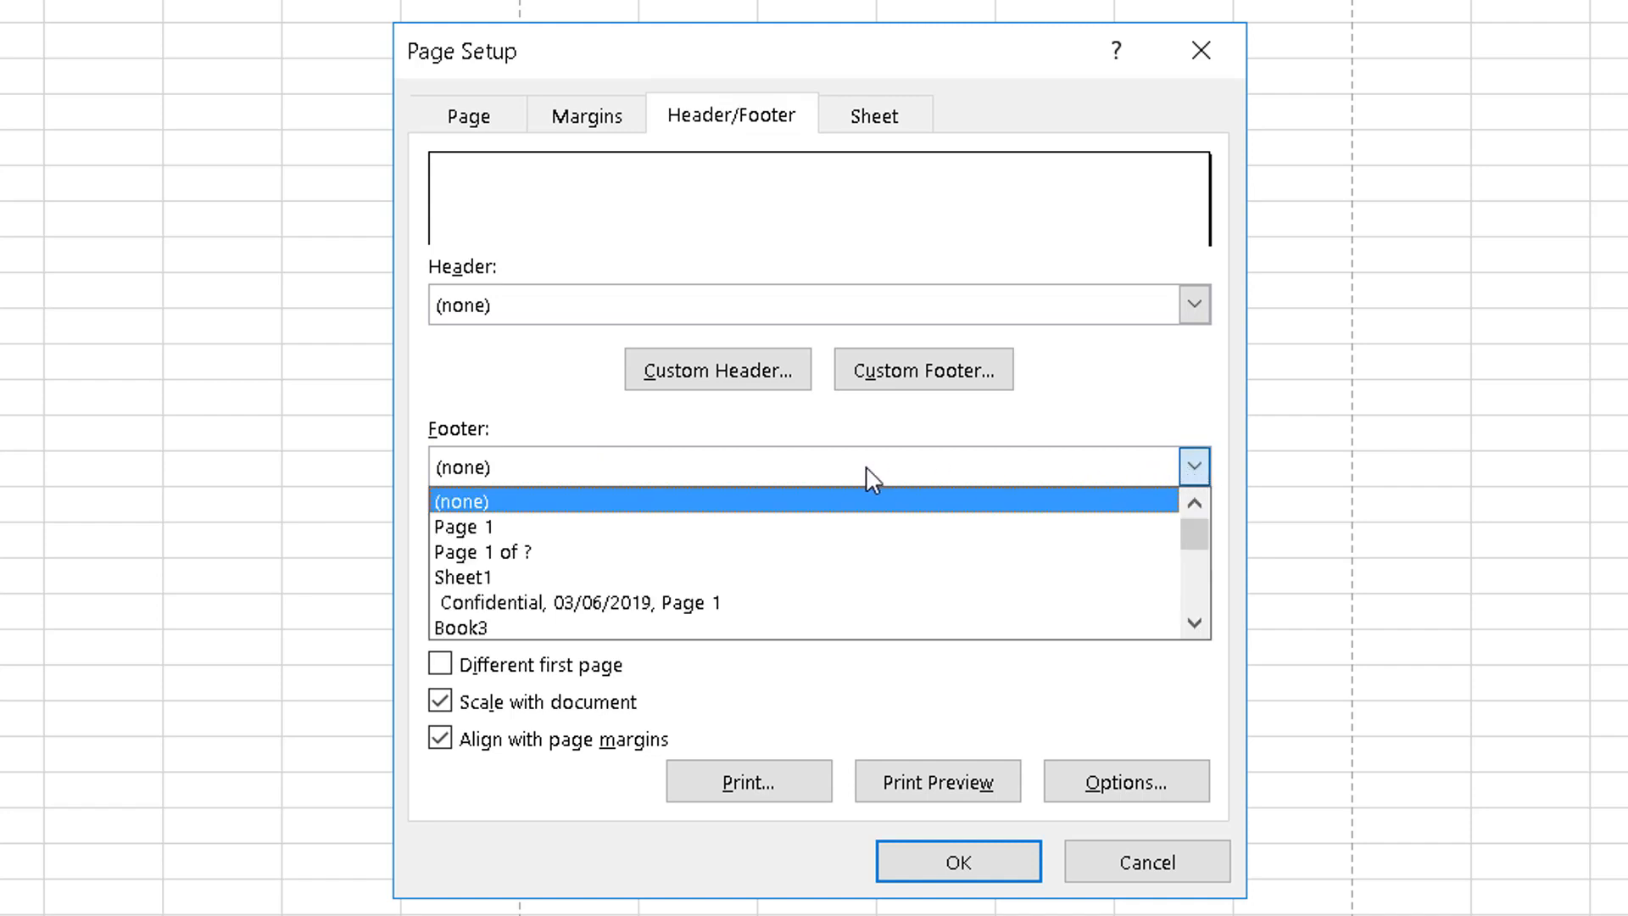
click(471, 553)
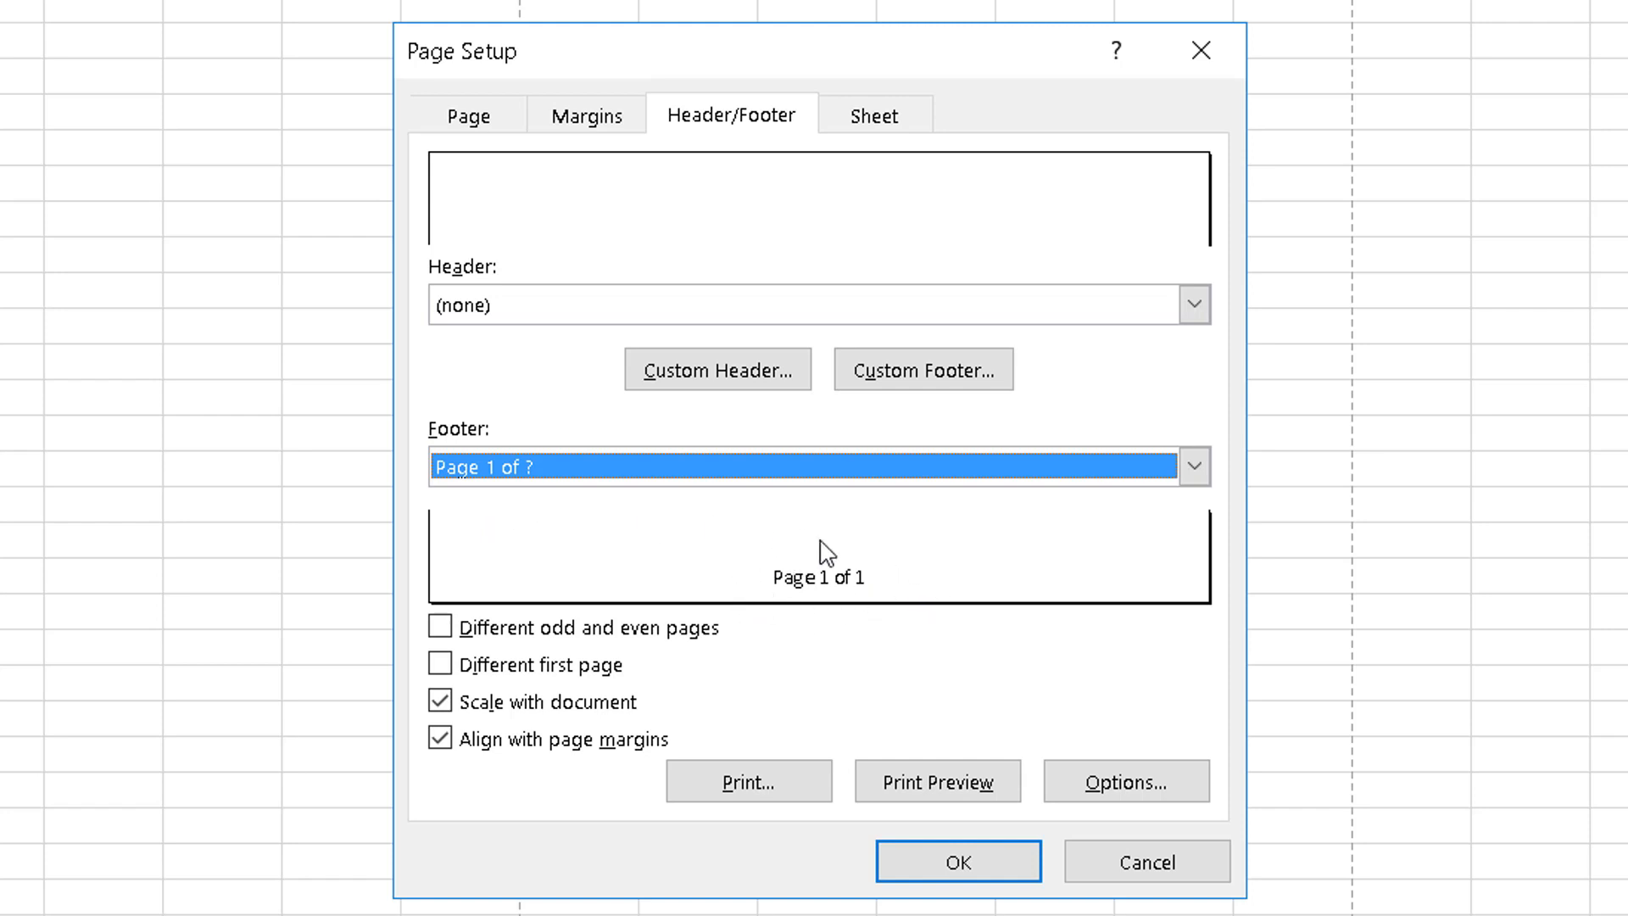
click(958, 866)
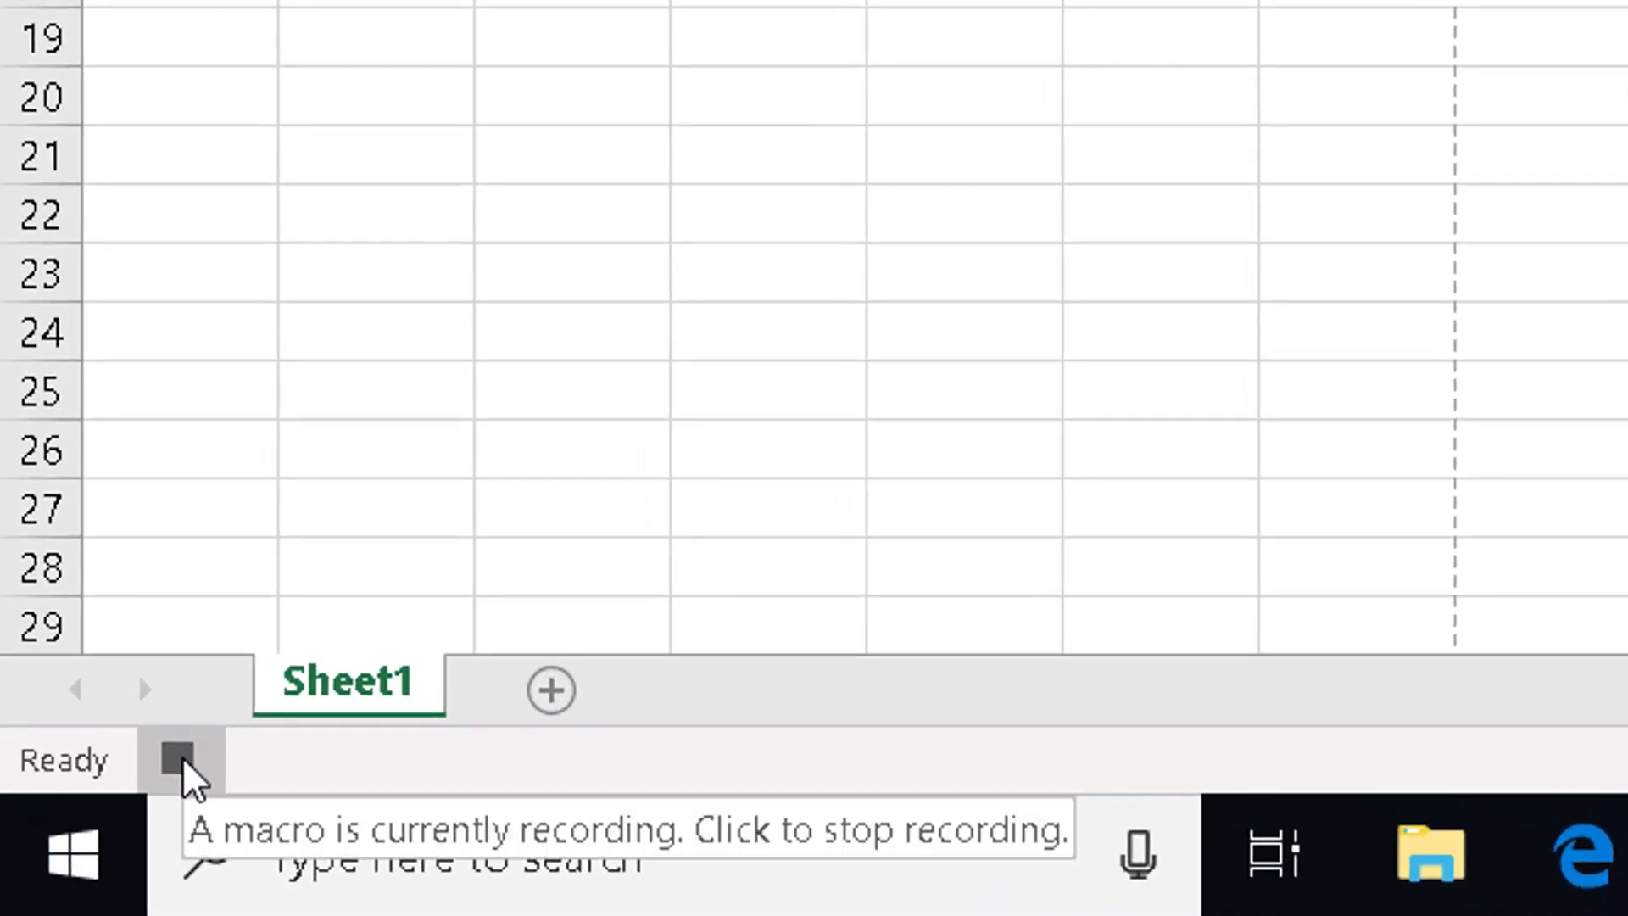
click(180, 761)
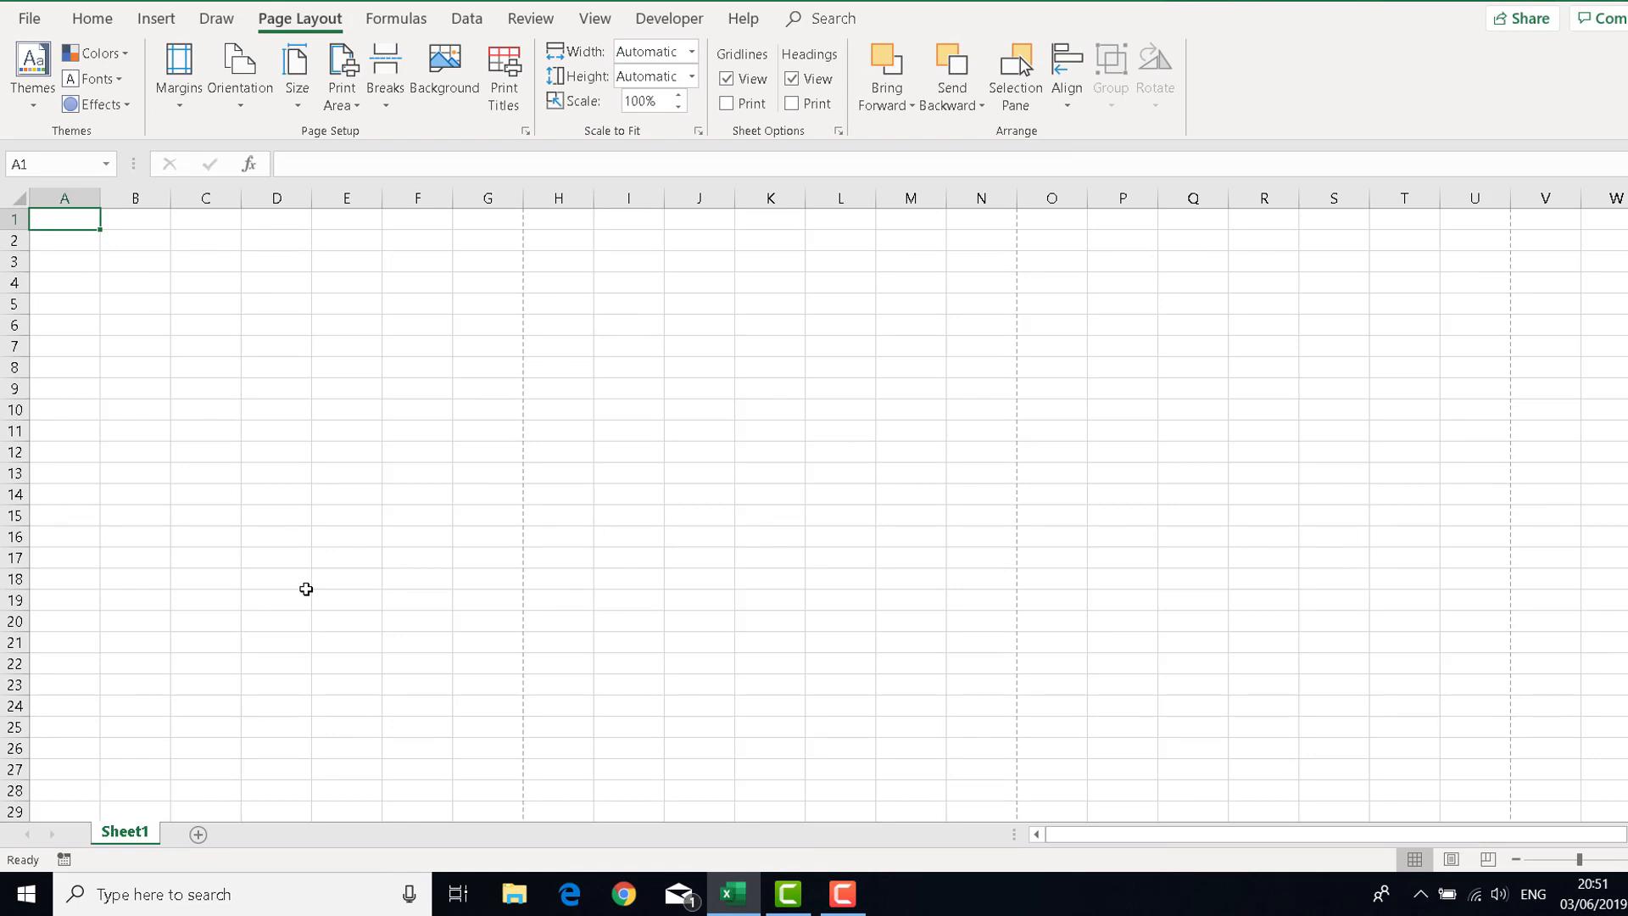
Step: Add a new worksheet and set it to landscape orientation, checking its paper size and margins
click(199, 835)
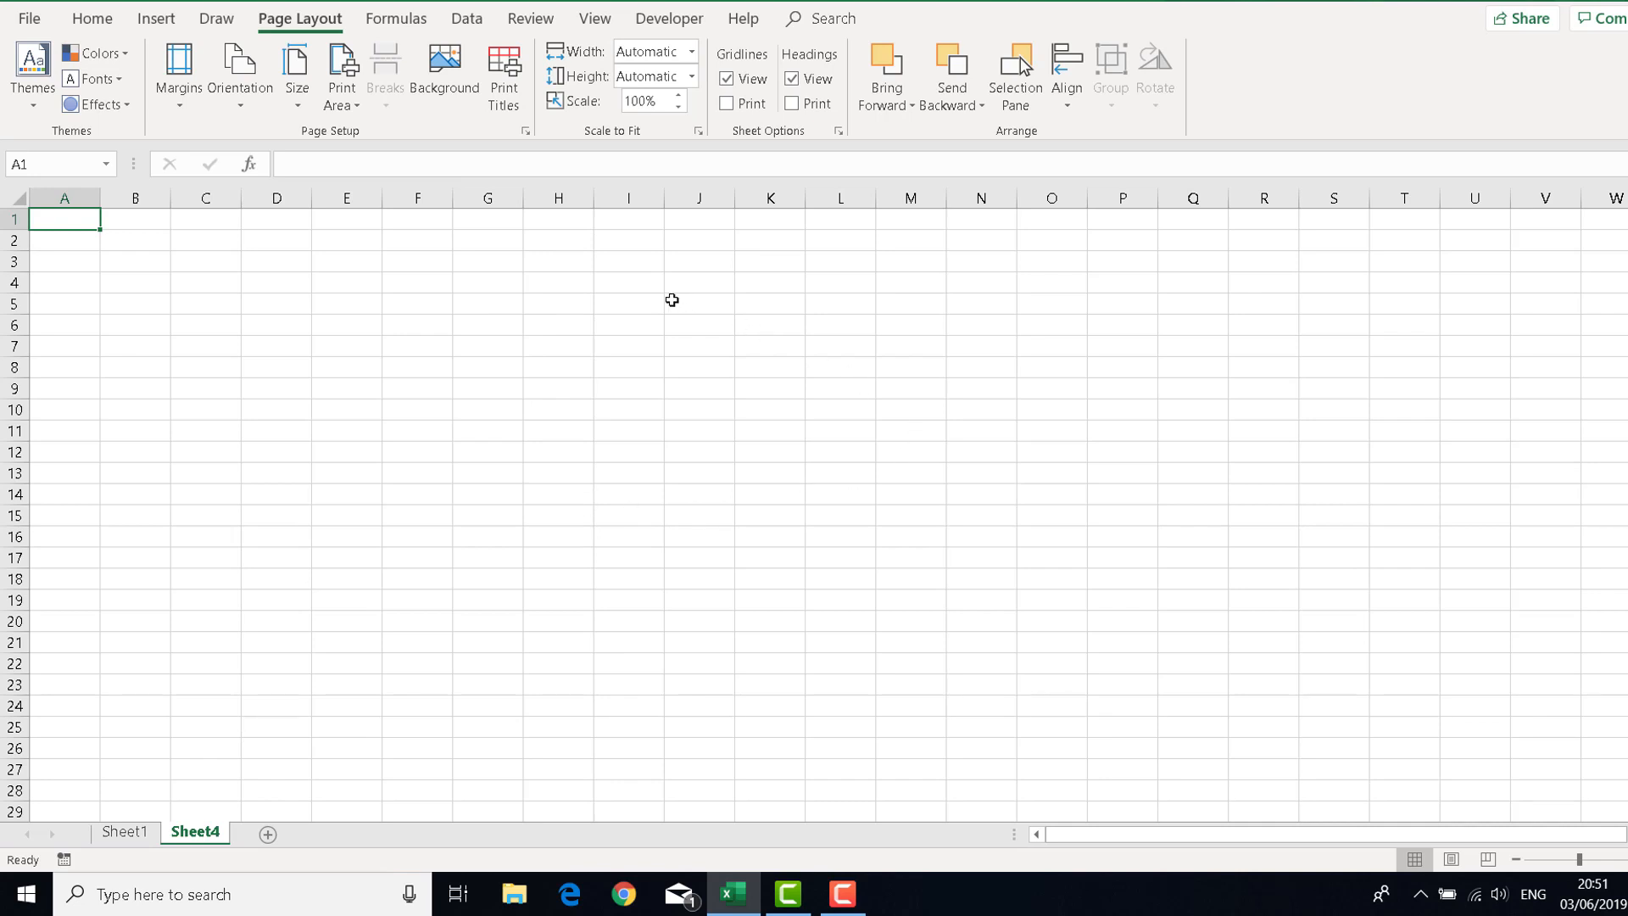
click(298, 100)
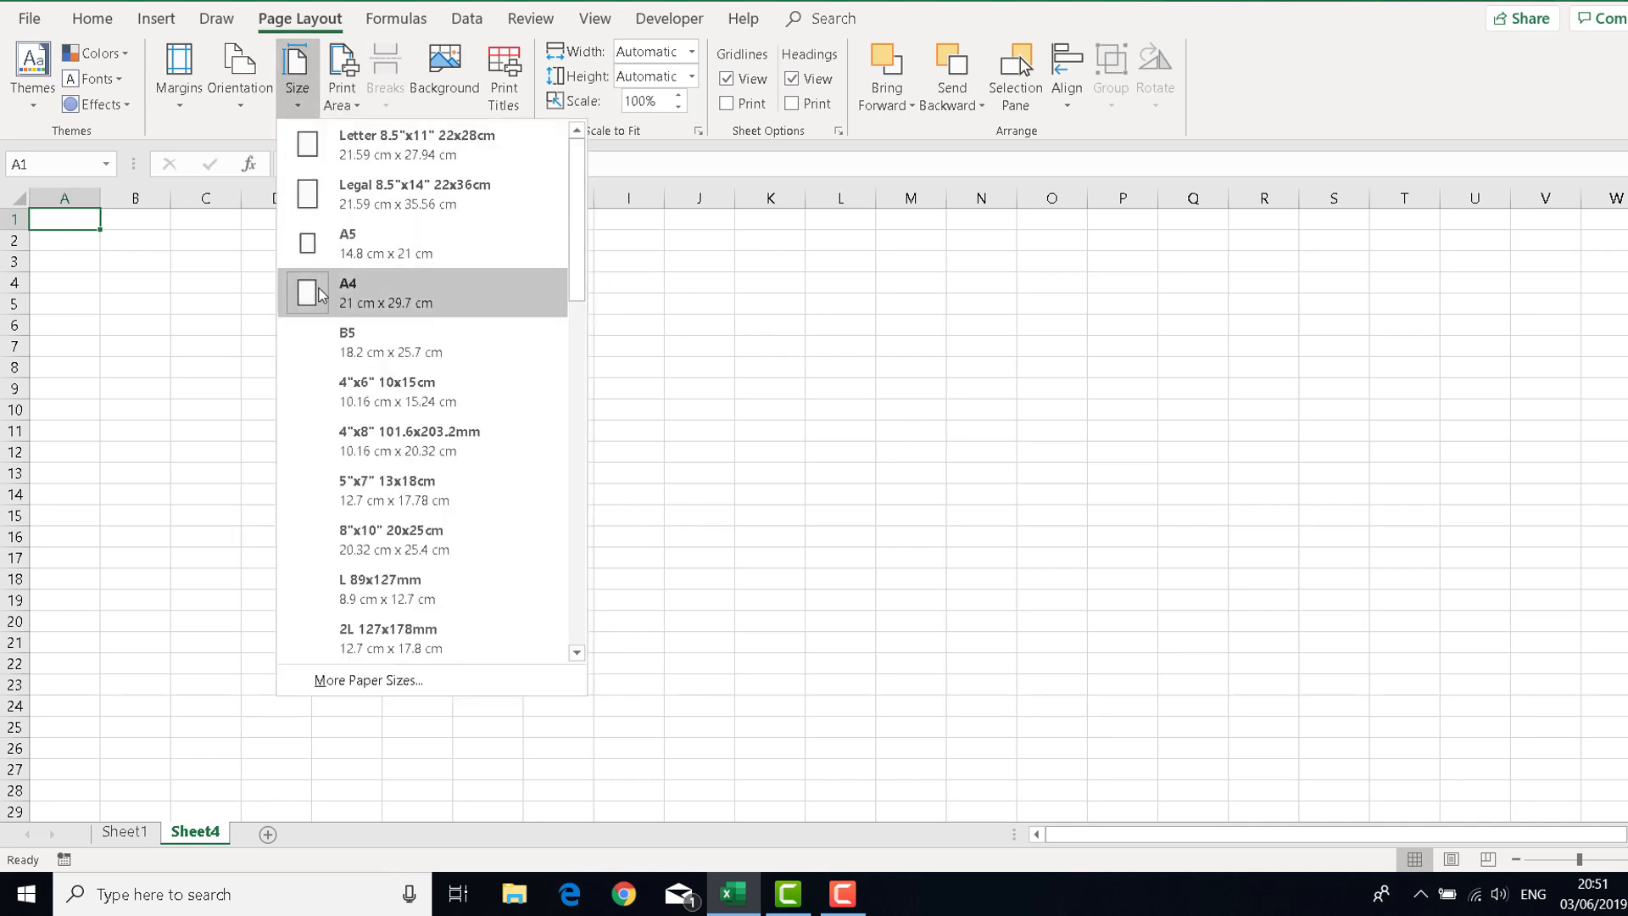
click(171, 275)
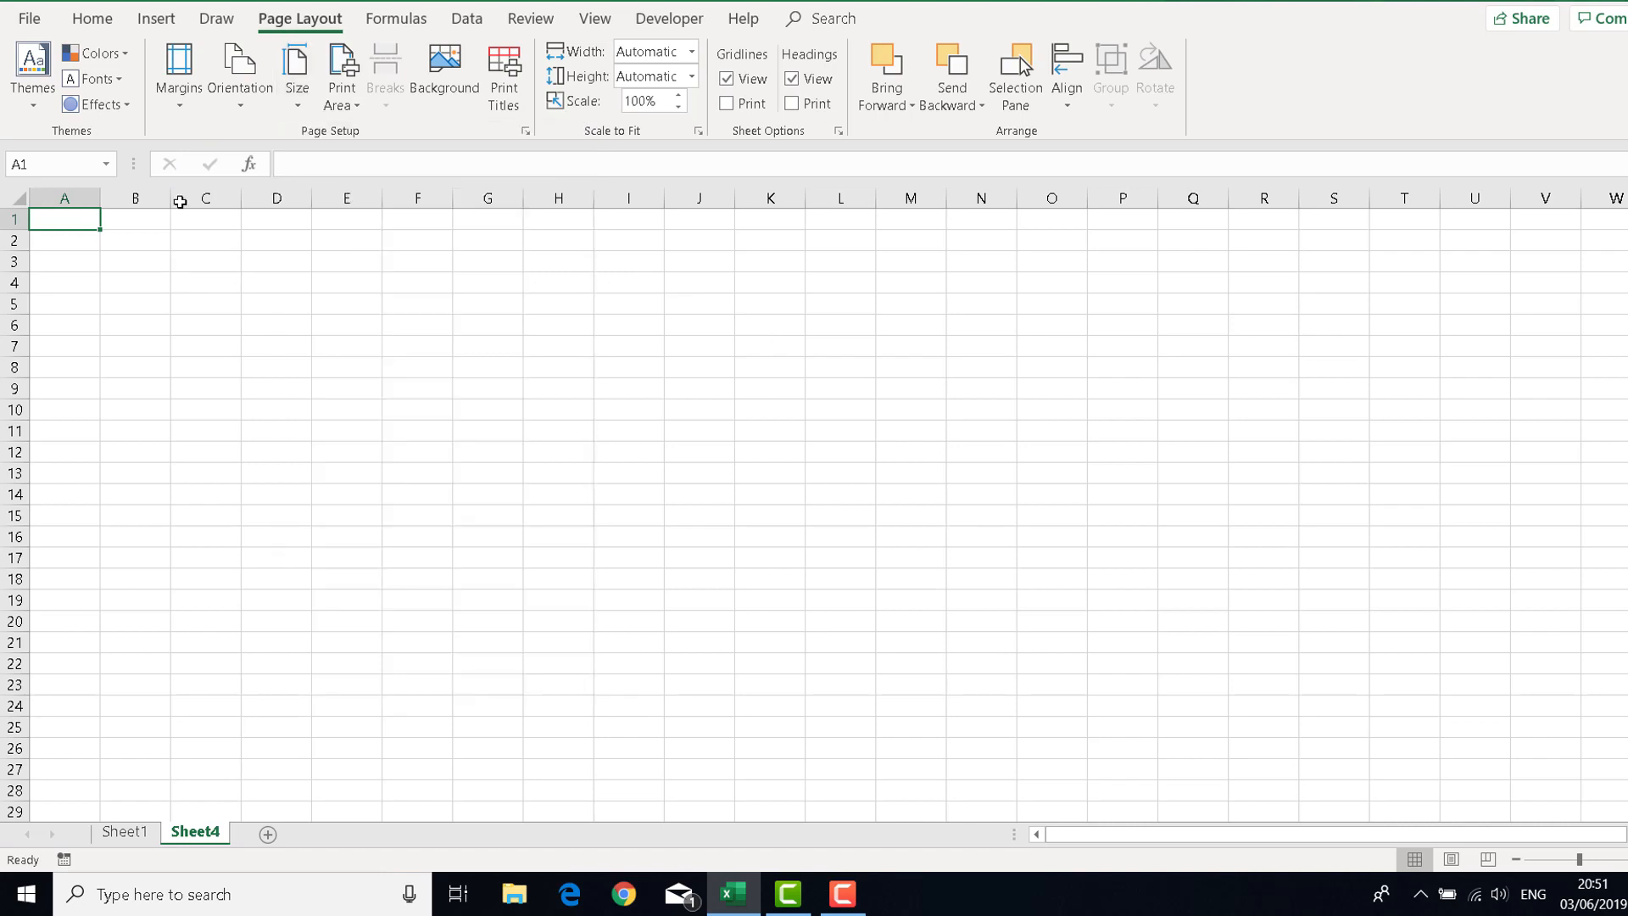
click(251, 93)
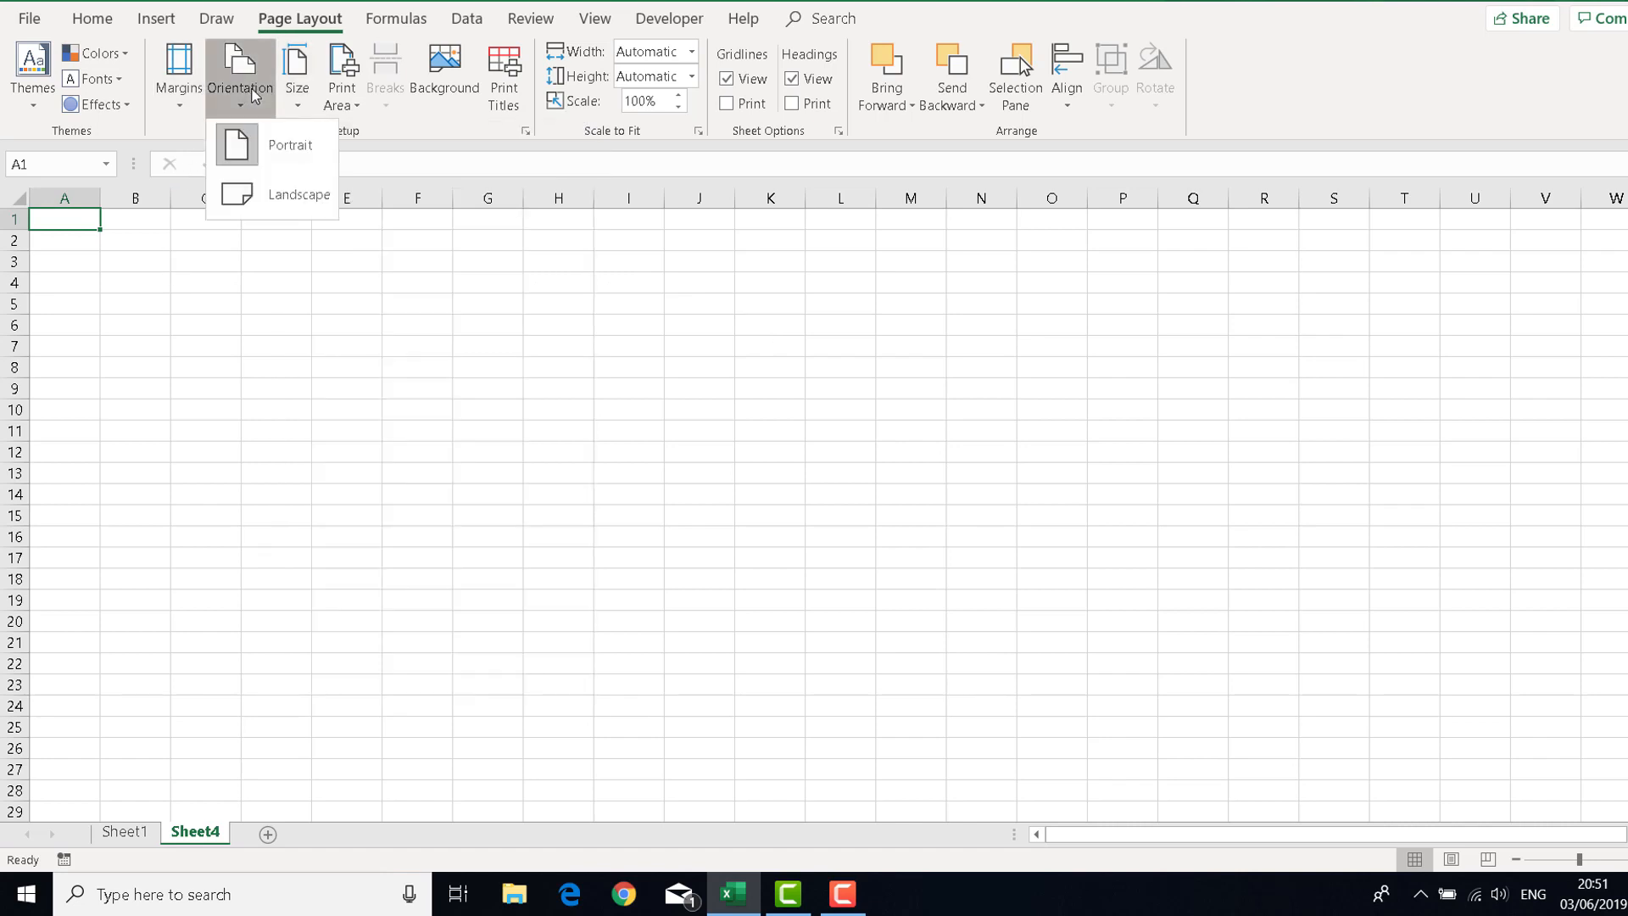
click(255, 197)
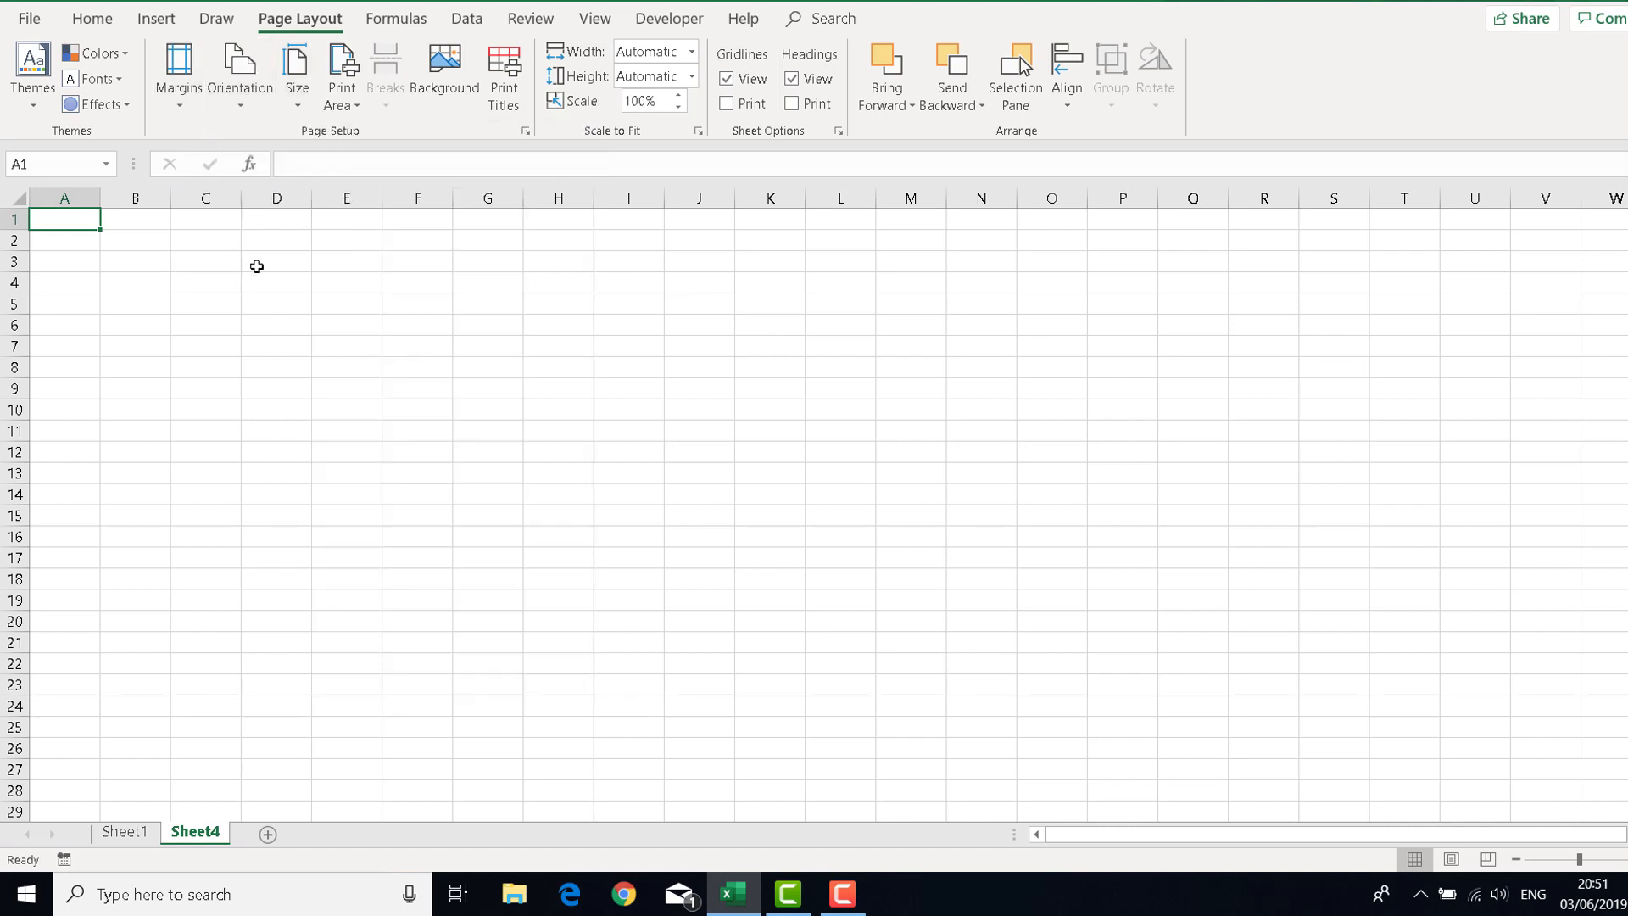
click(179, 76)
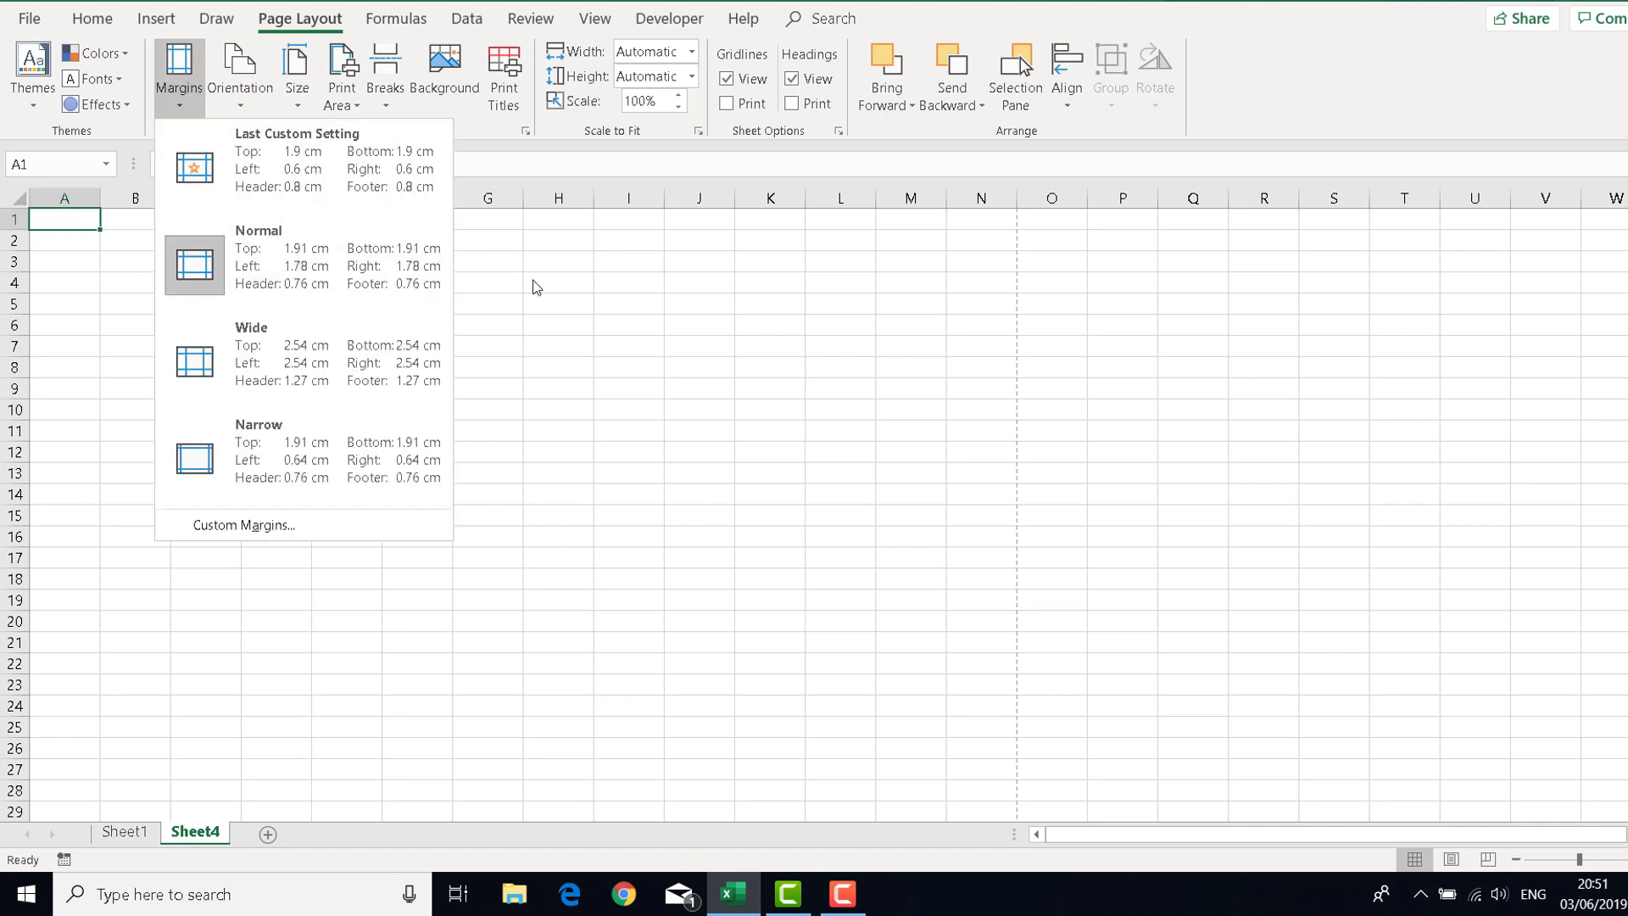
click(551, 297)
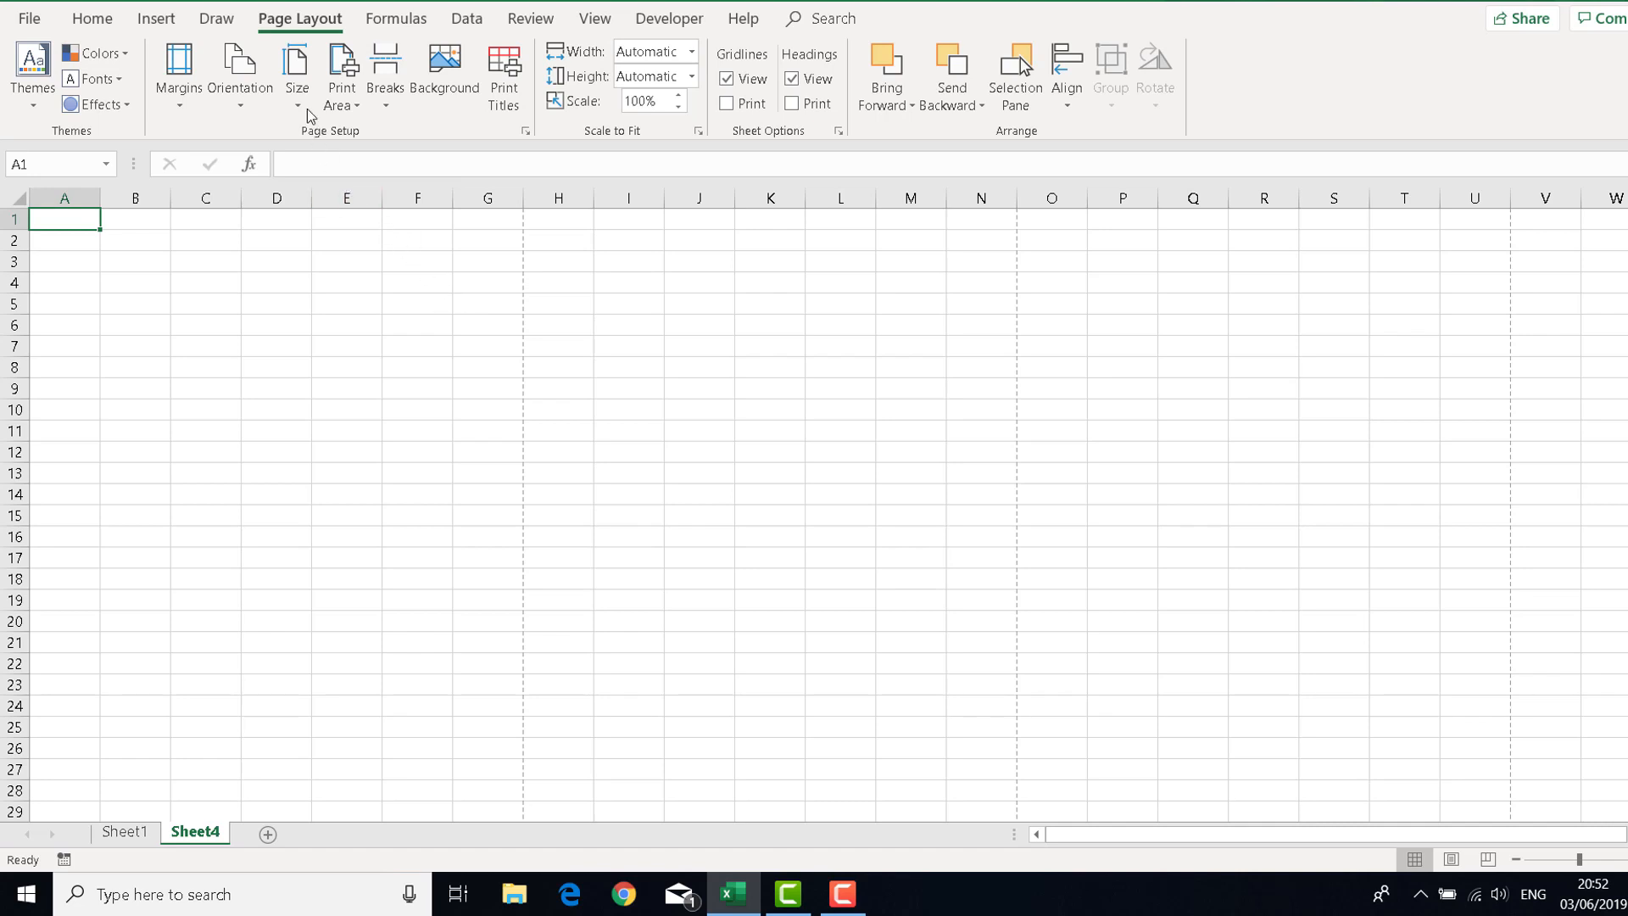
Step: Check the new sheet's paper size, orientation and footer settings without changing them
click(294, 85)
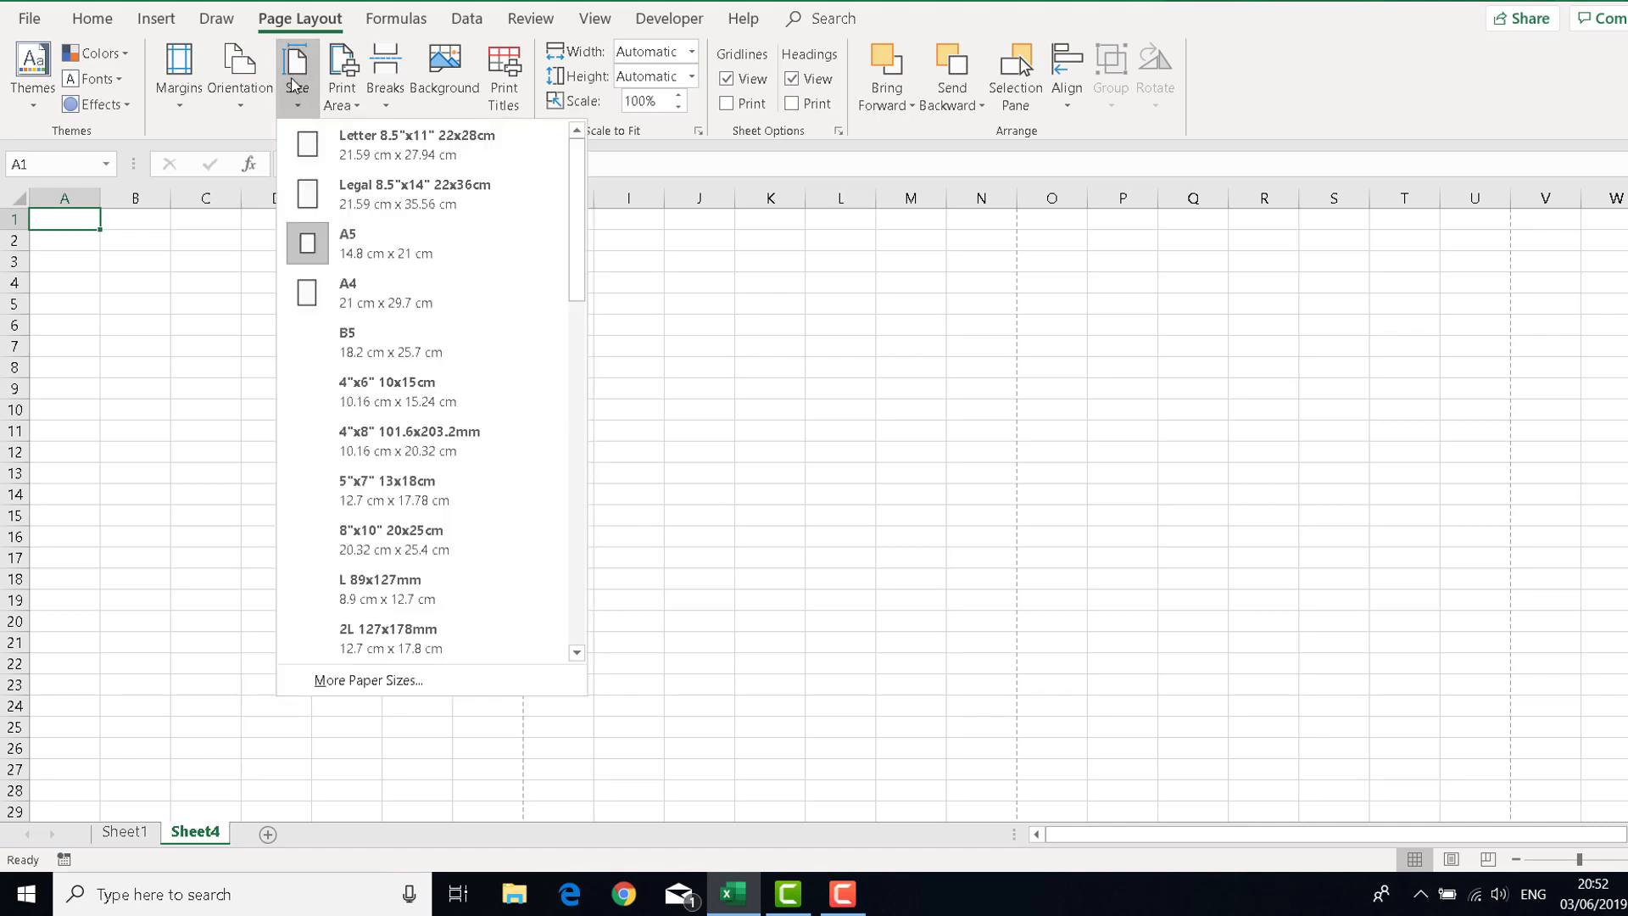
click(248, 82)
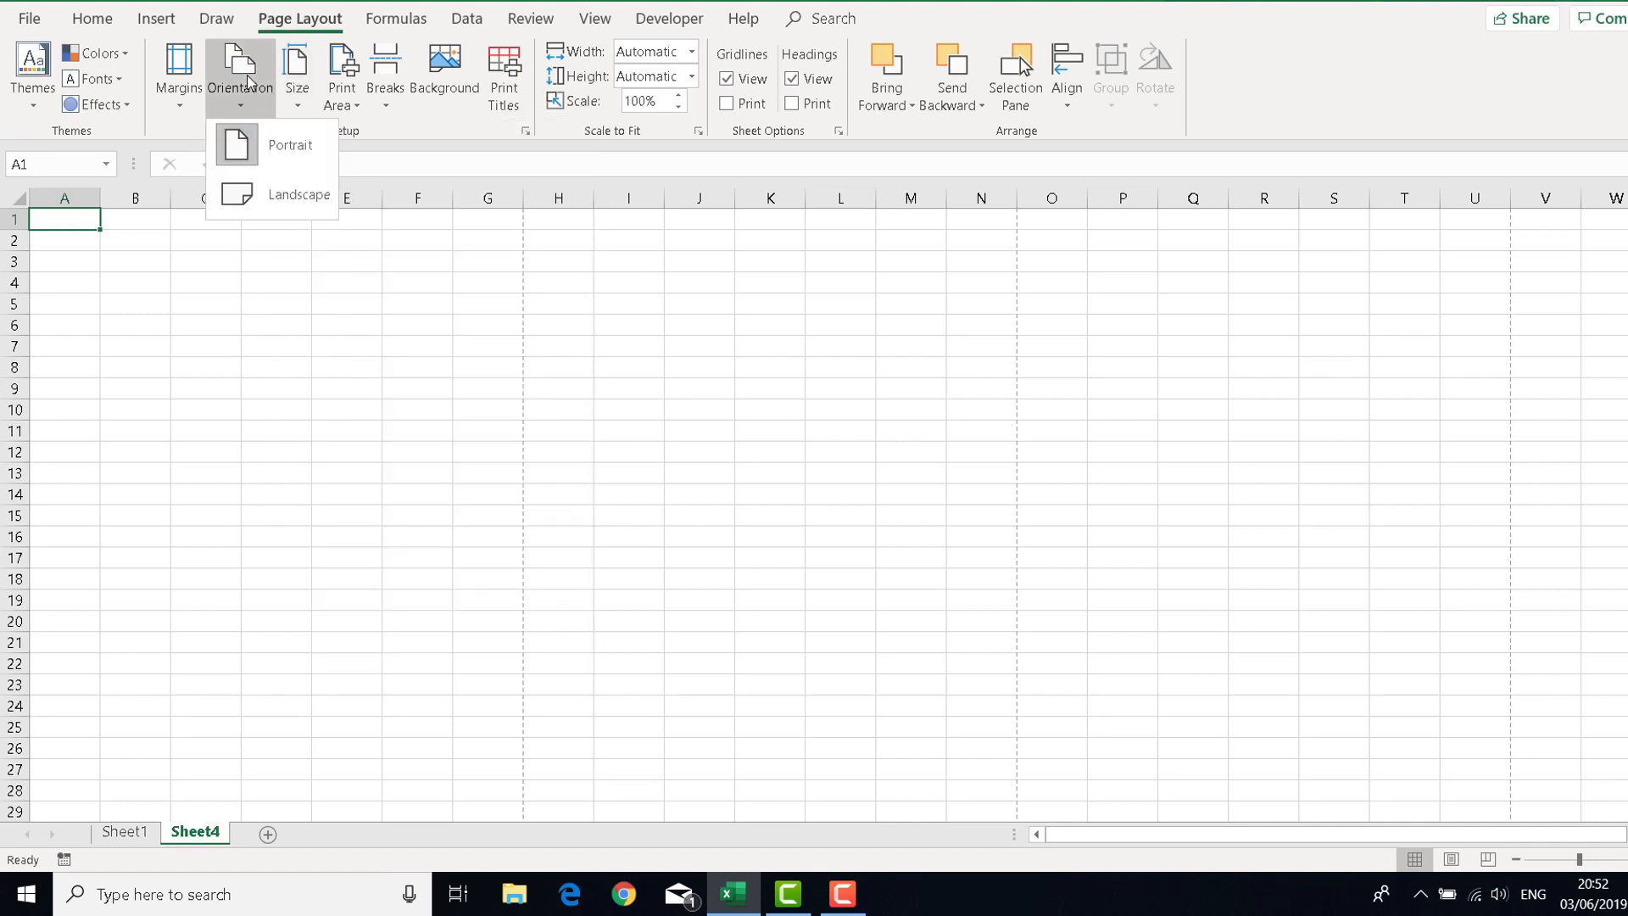
click(509, 72)
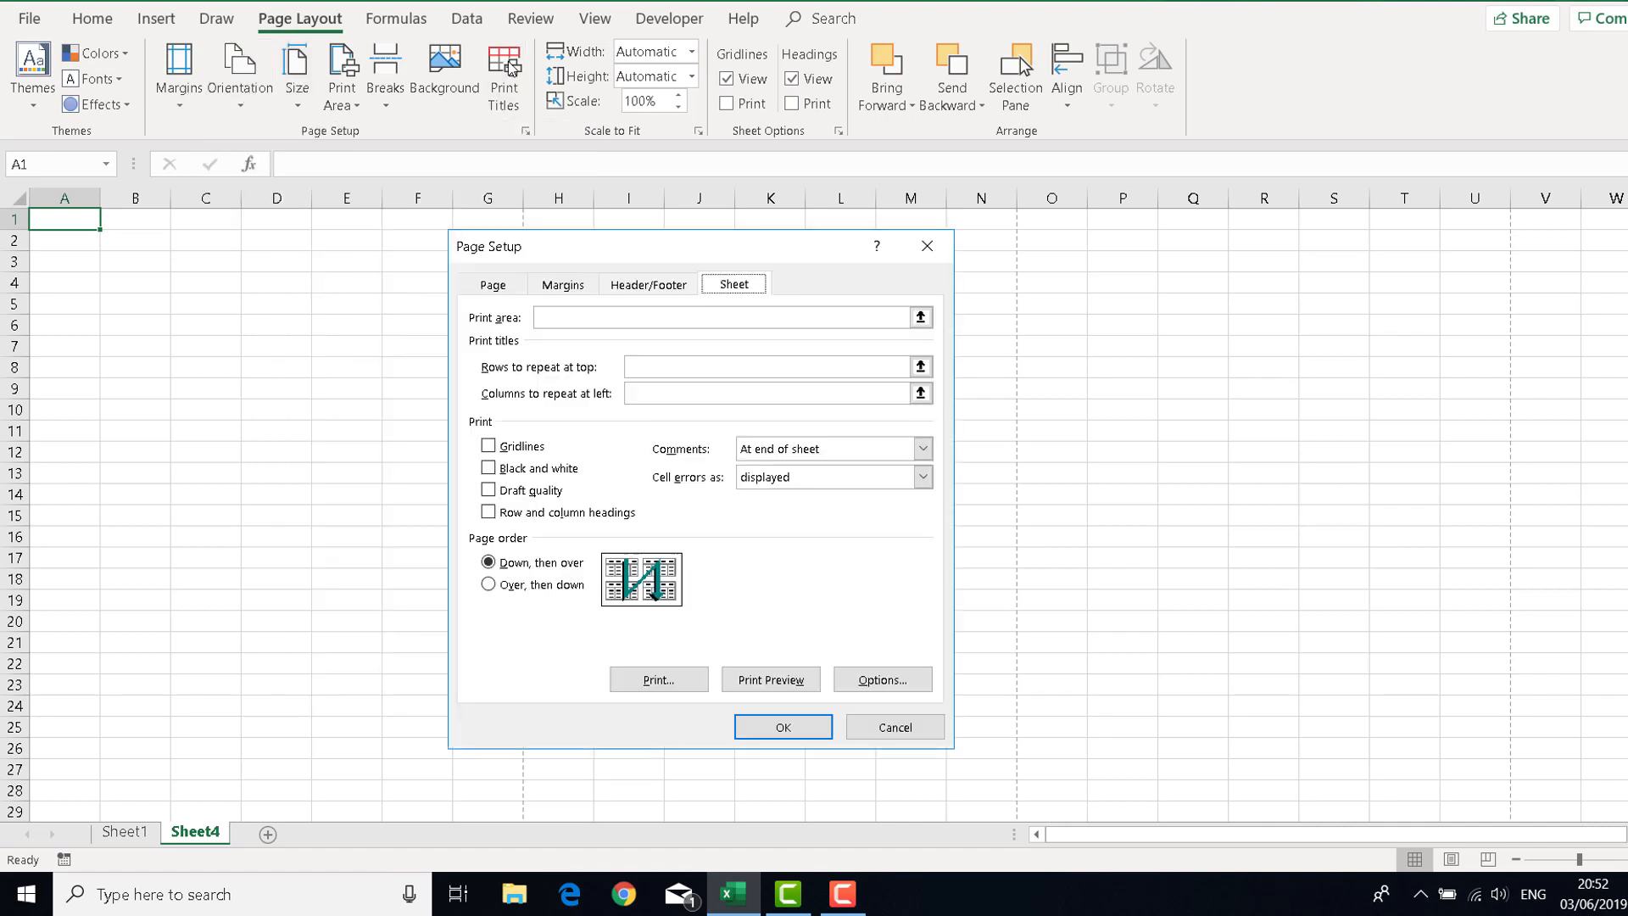
click(650, 286)
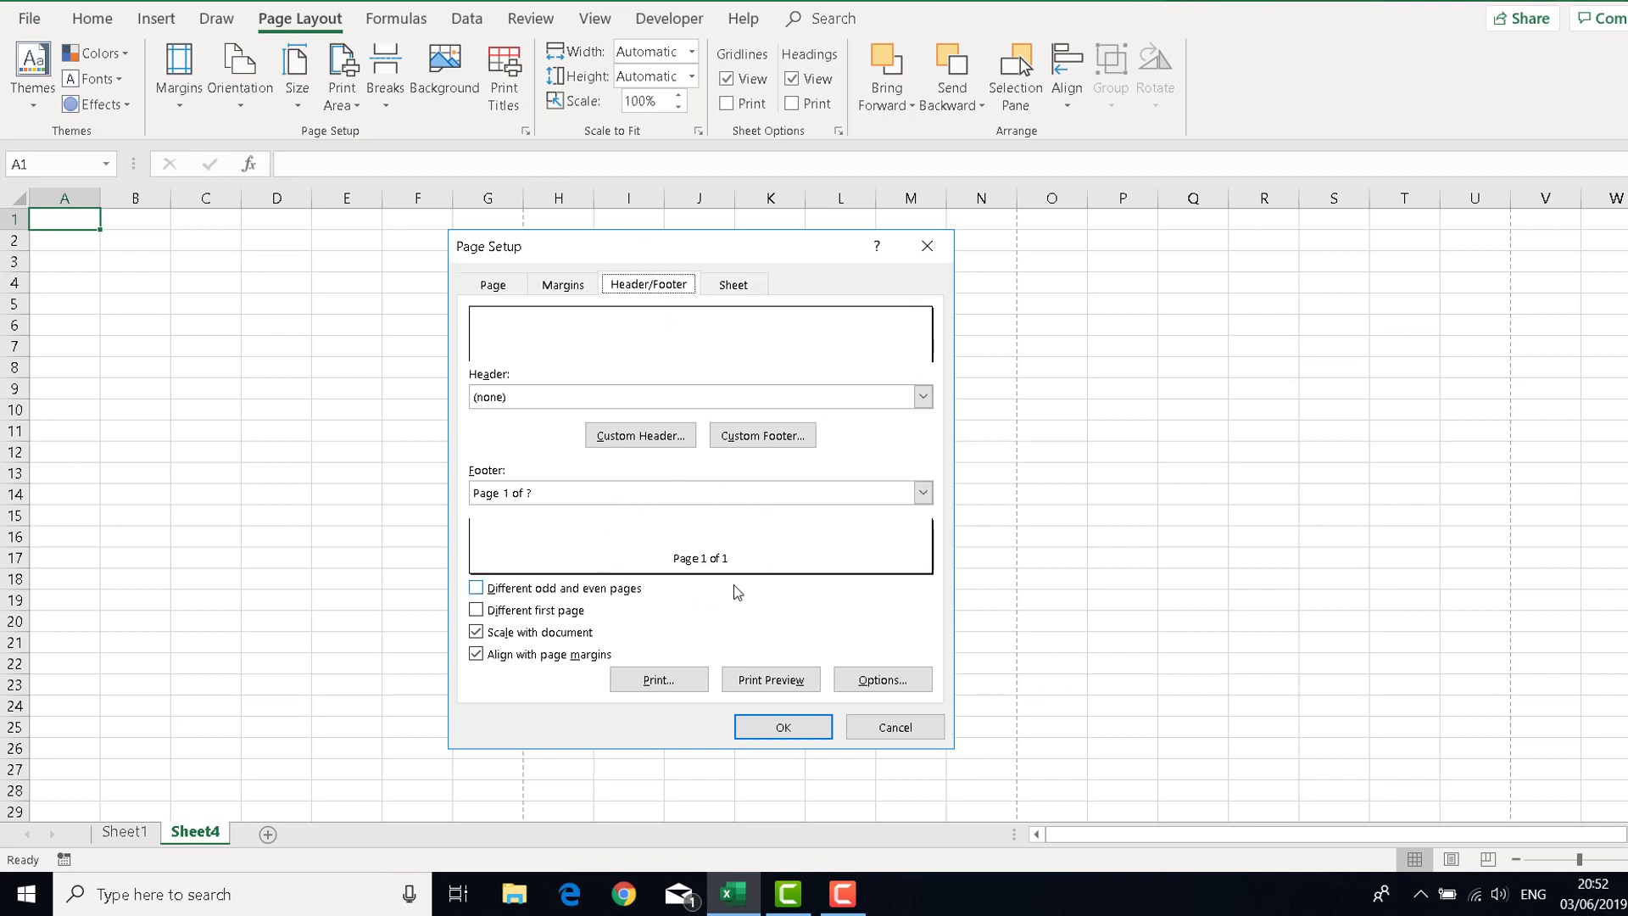
click(895, 730)
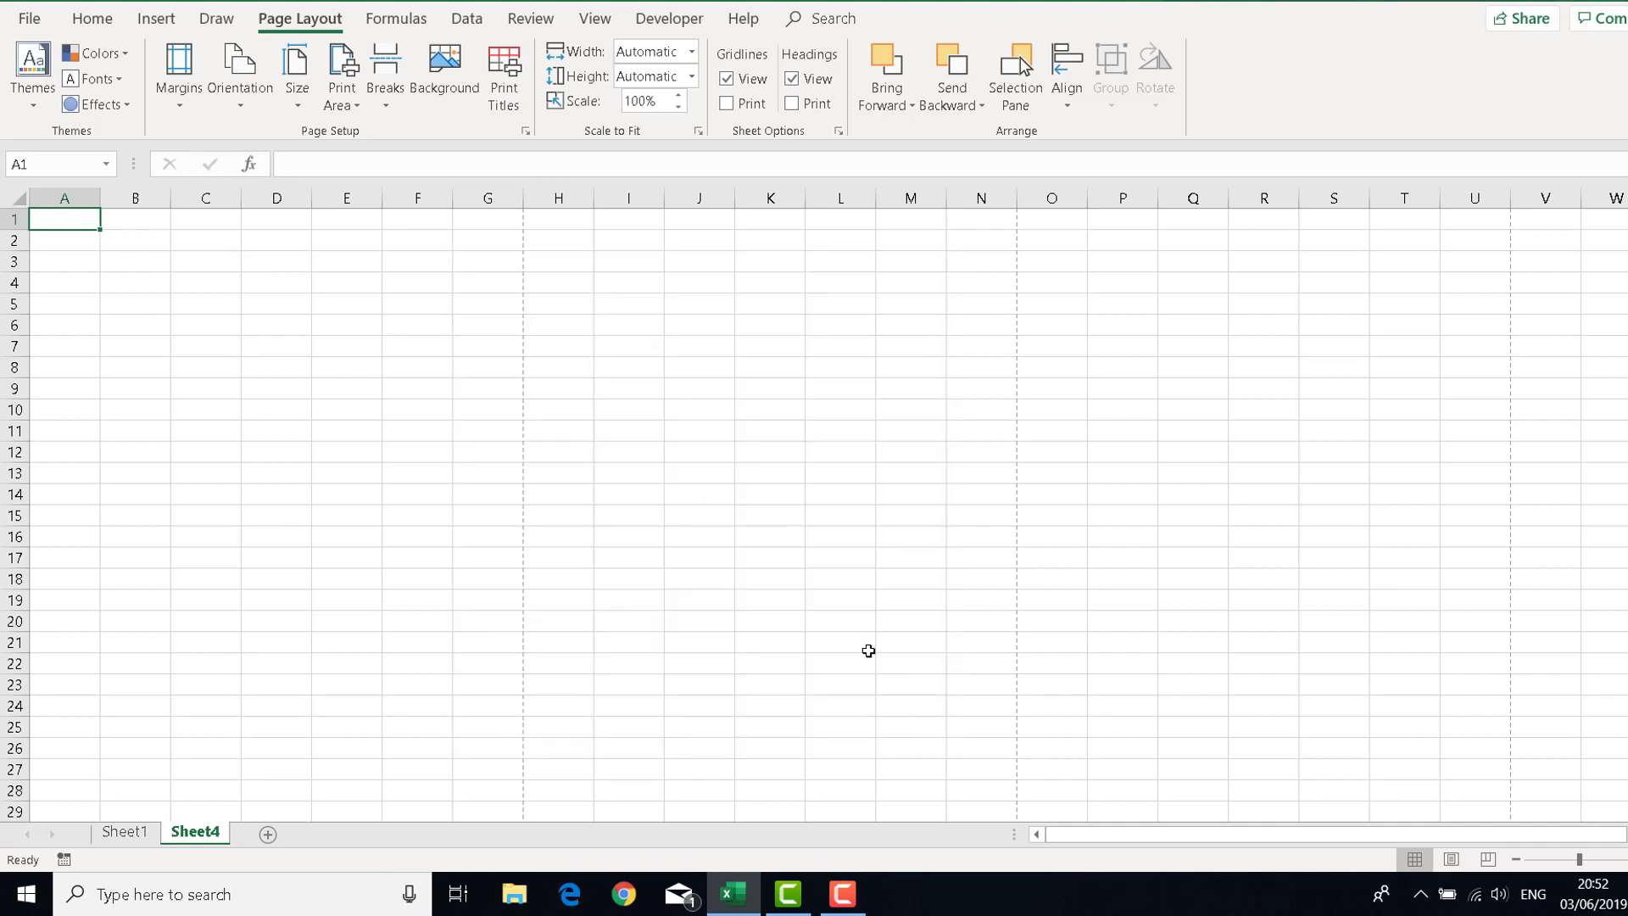